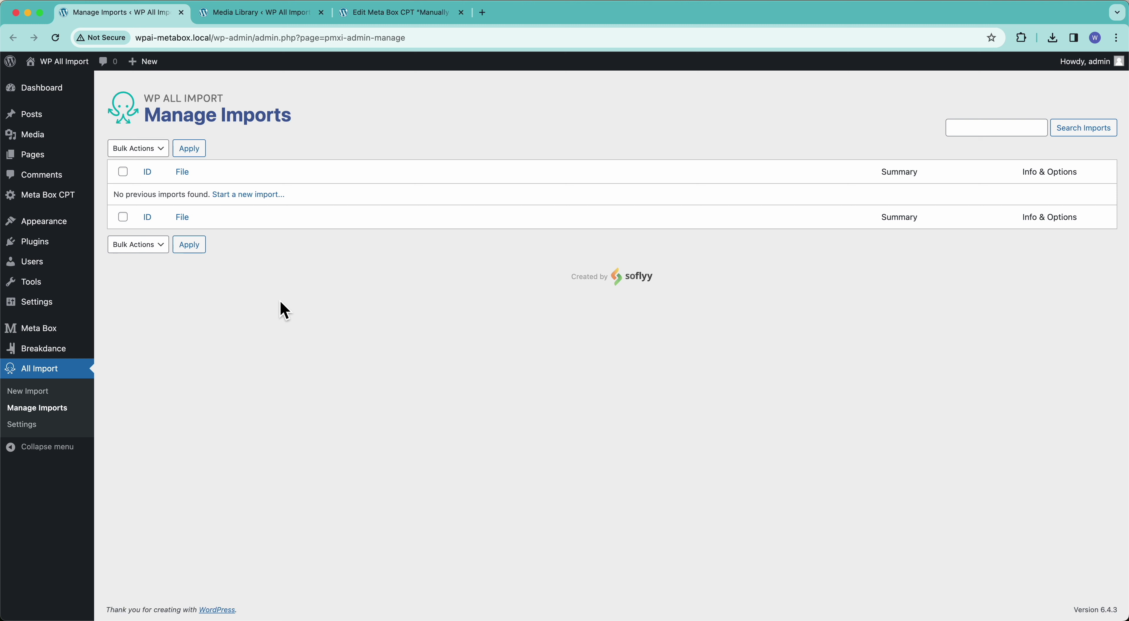
Start a new import and upload upload_fields.csv as the import file.
click(37, 392)
click(293, 232)
click(298, 235)
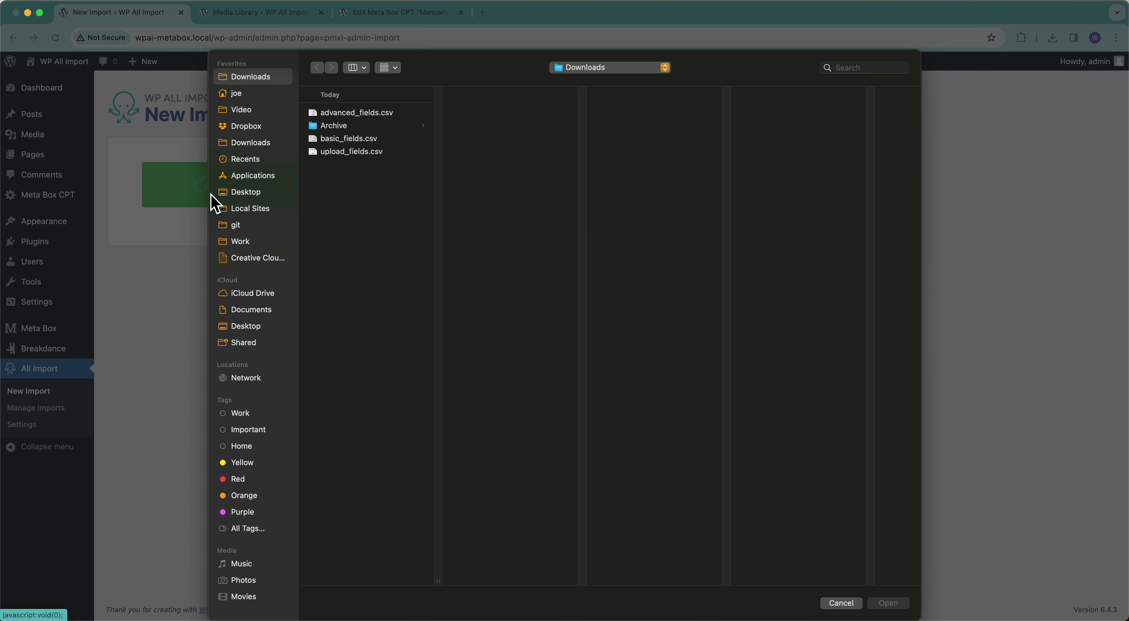
click(381, 153)
double_click(380, 153)
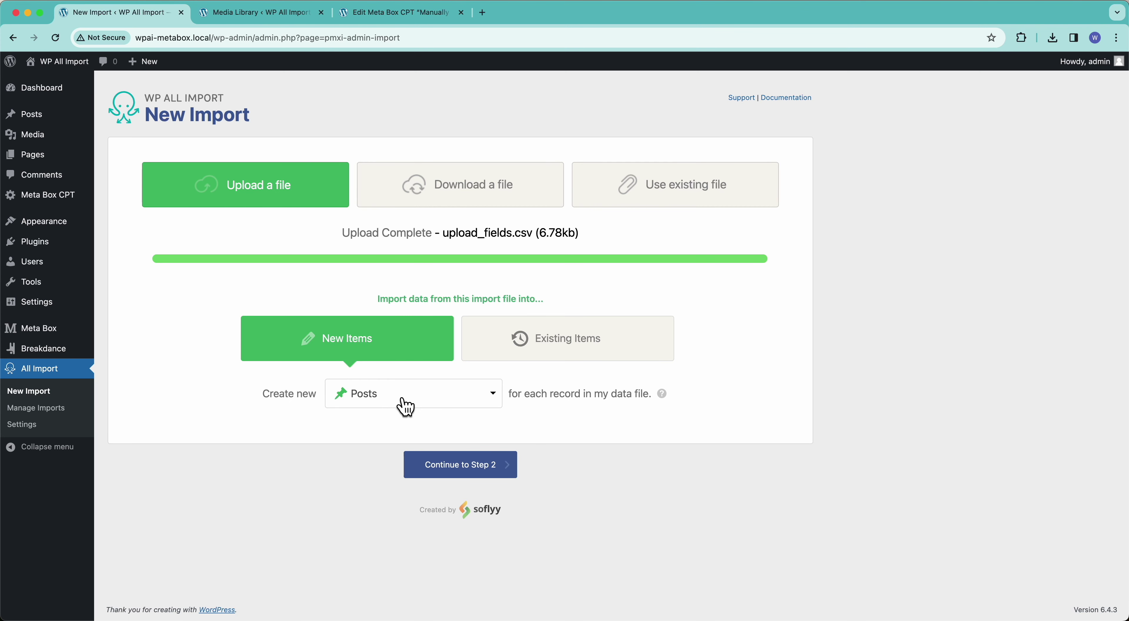
Set the import to create new Meta Box CPT items and continue to Step 2.
click(402, 400)
scroll(420, 430, down, 5)
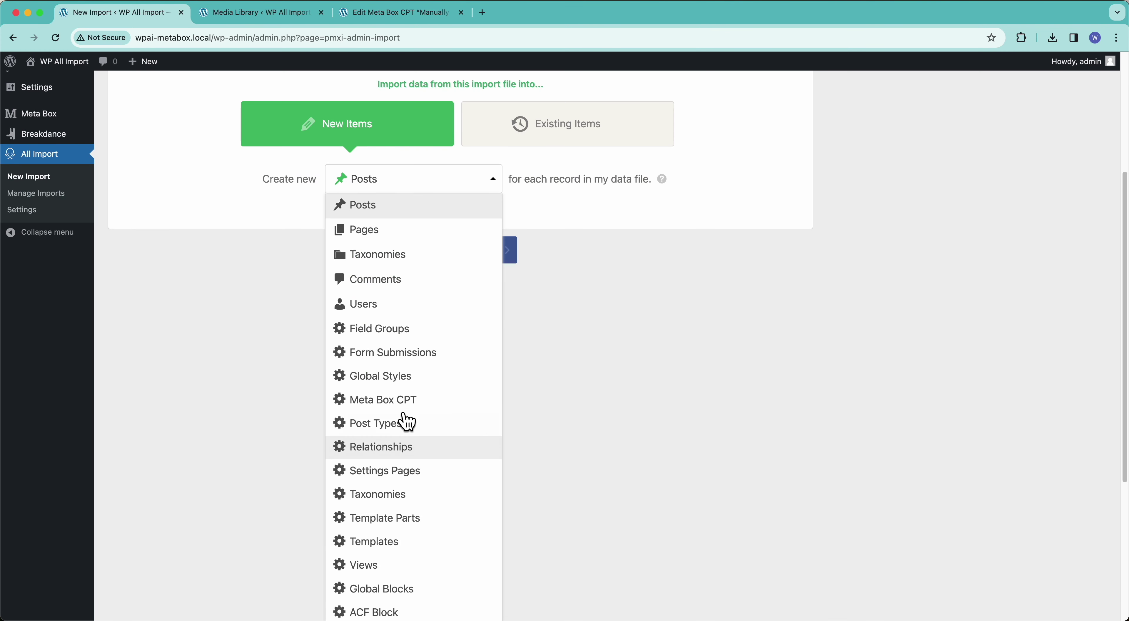
click(431, 406)
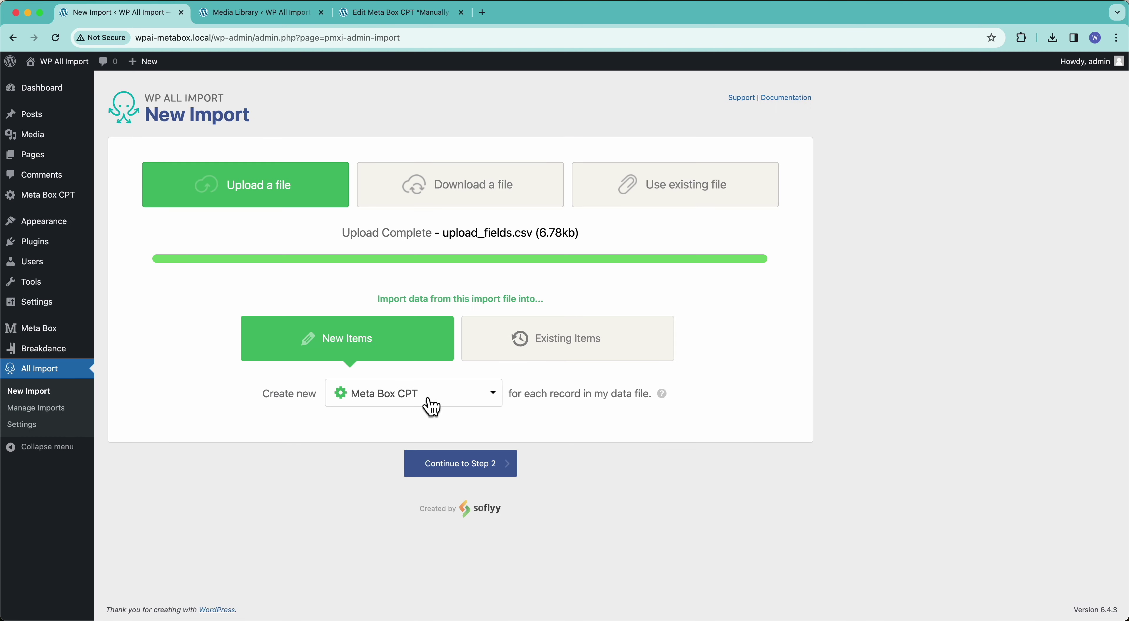
mouse_move(45, 197)
click(494, 475)
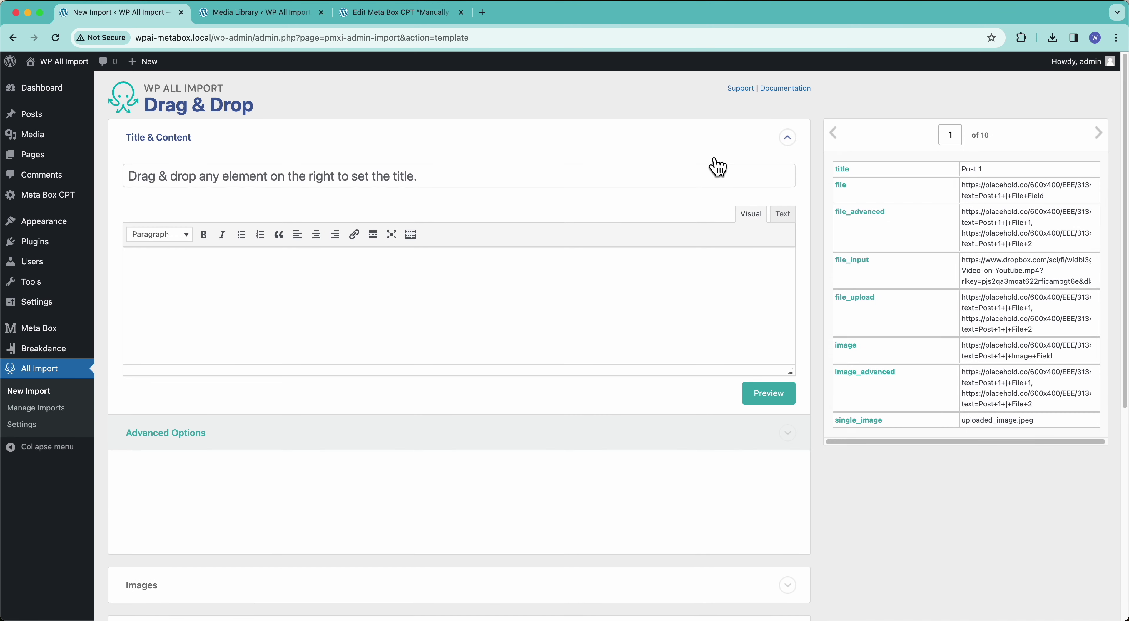
Map the title column to {title[1]} and enable the Meta Box Data group under Meta Box Add-On.
drag(846, 178, 718, 181)
scroll(430, 410, down, 5)
click(267, 412)
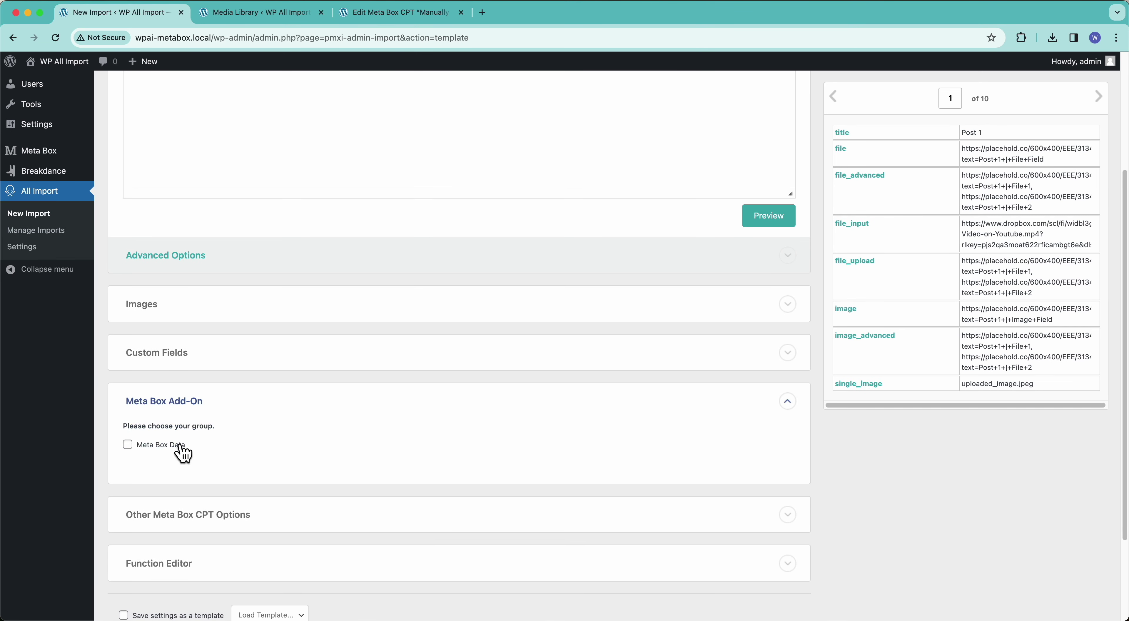
click(184, 445)
scroll(177, 499, down, 8)
scroll(178, 499, down, 2)
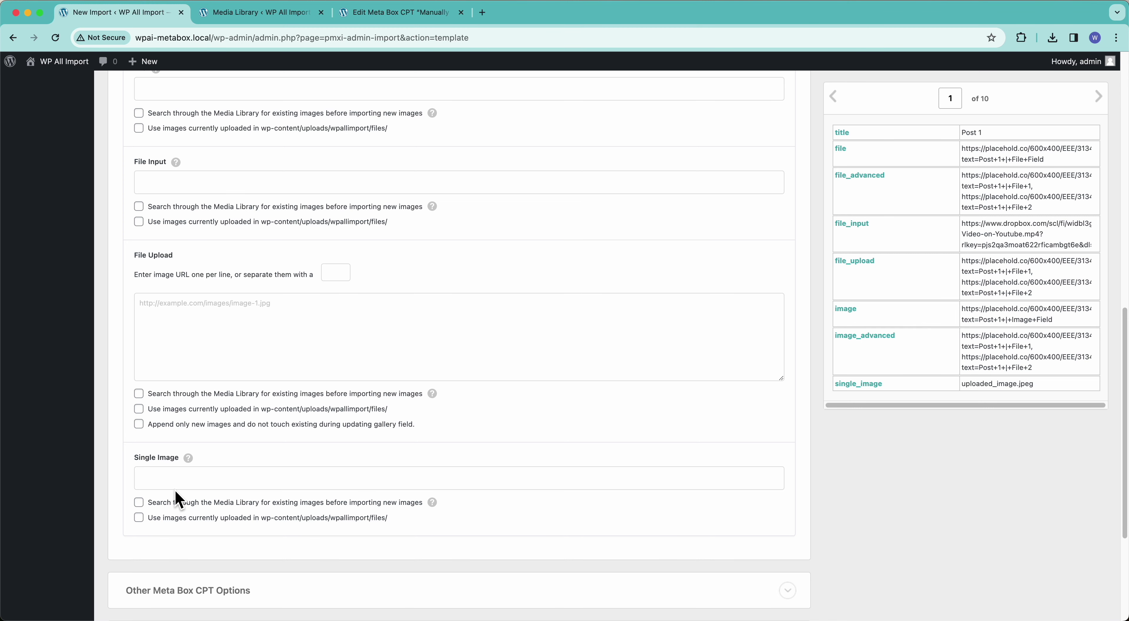
scroll(178, 499, up, 15)
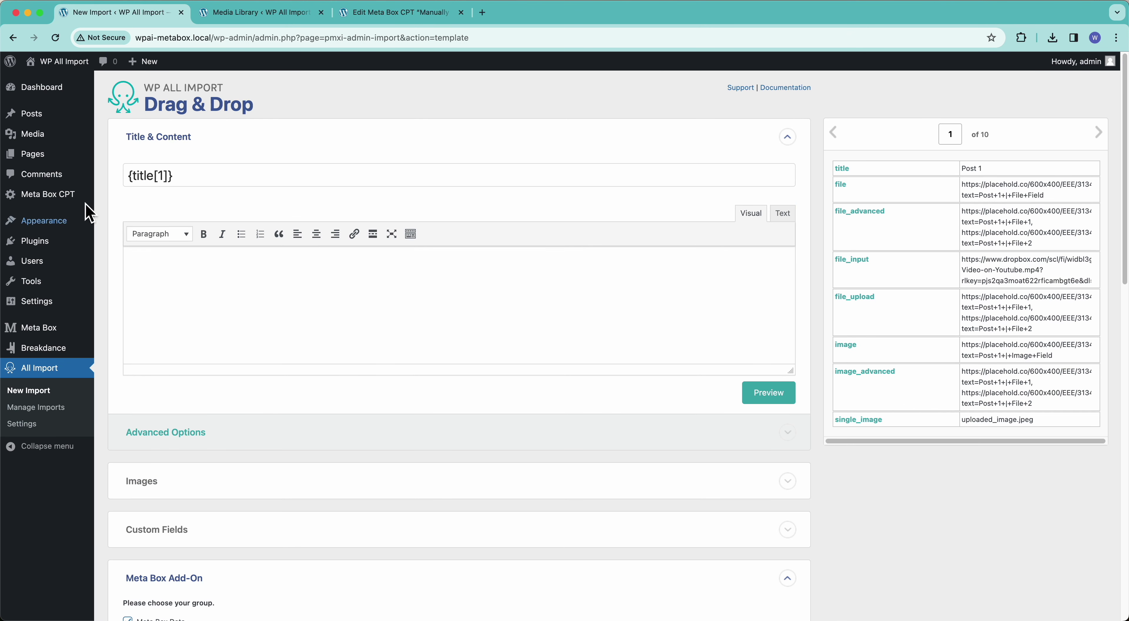
mouse_move(57, 335)
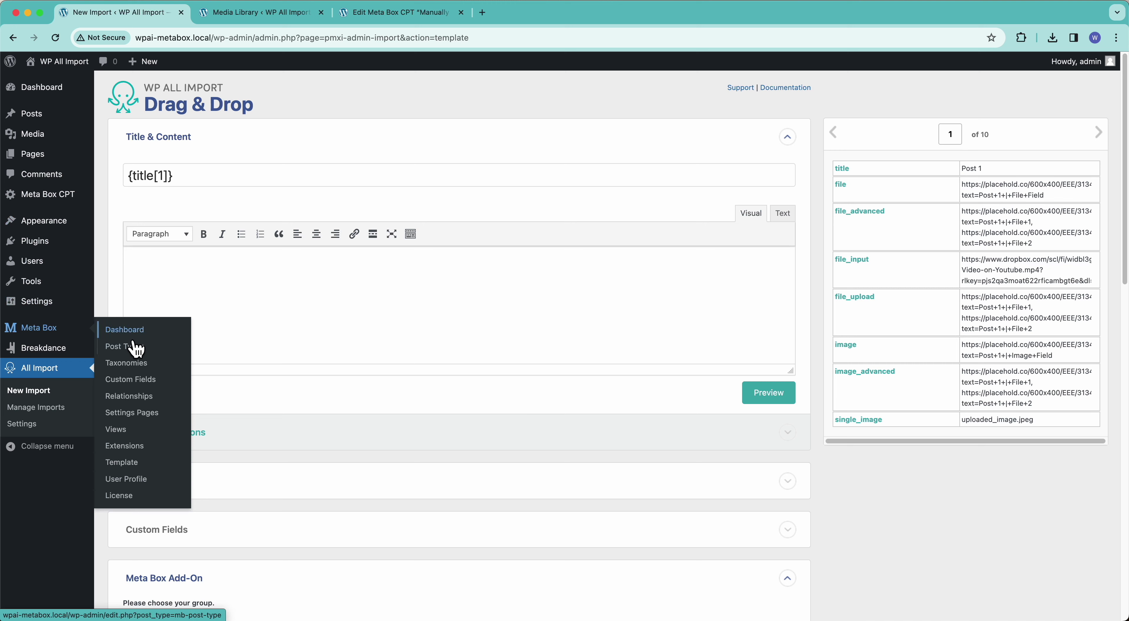
Open the Meta Box Data field group's editor in a new tab, then return to the import template.
super+click(134, 380)
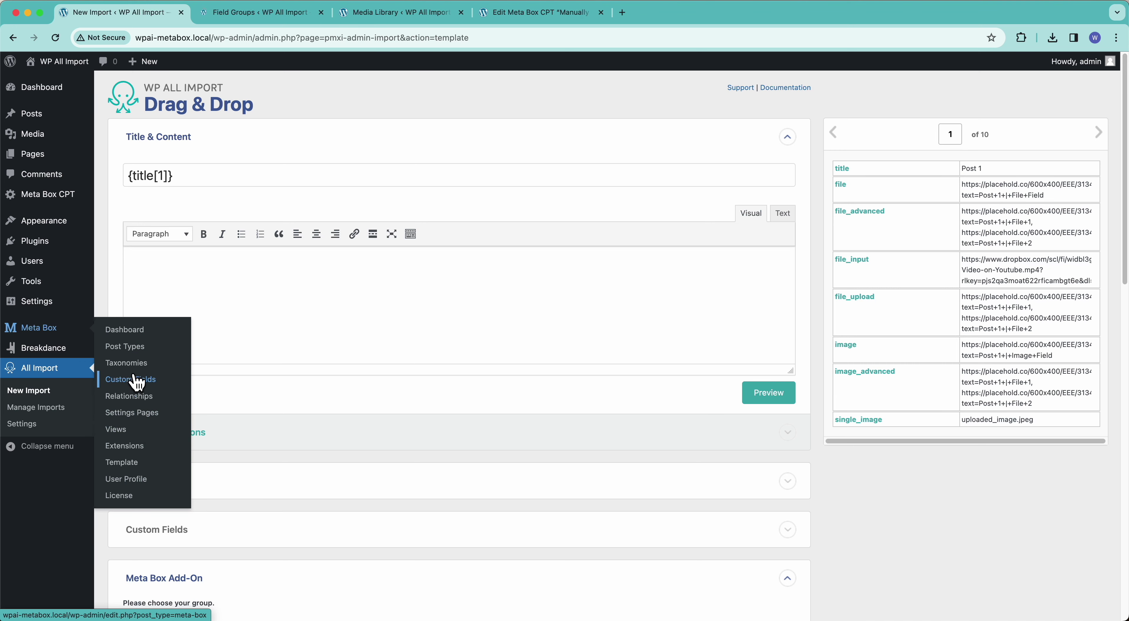
click(266, 20)
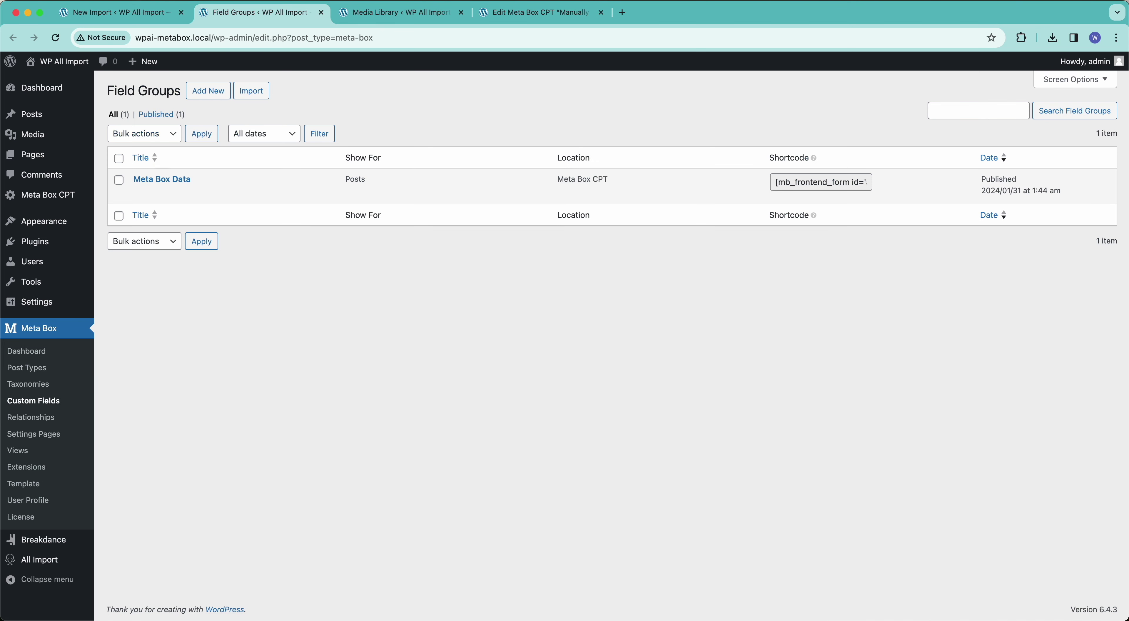
click(138, 192)
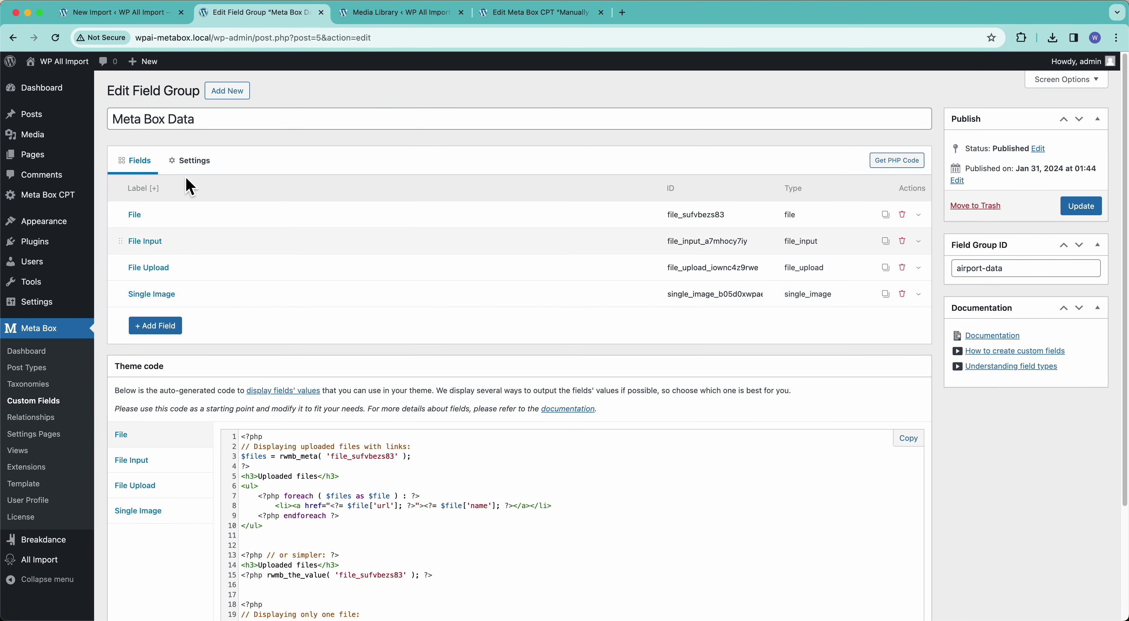
click(151, 20)
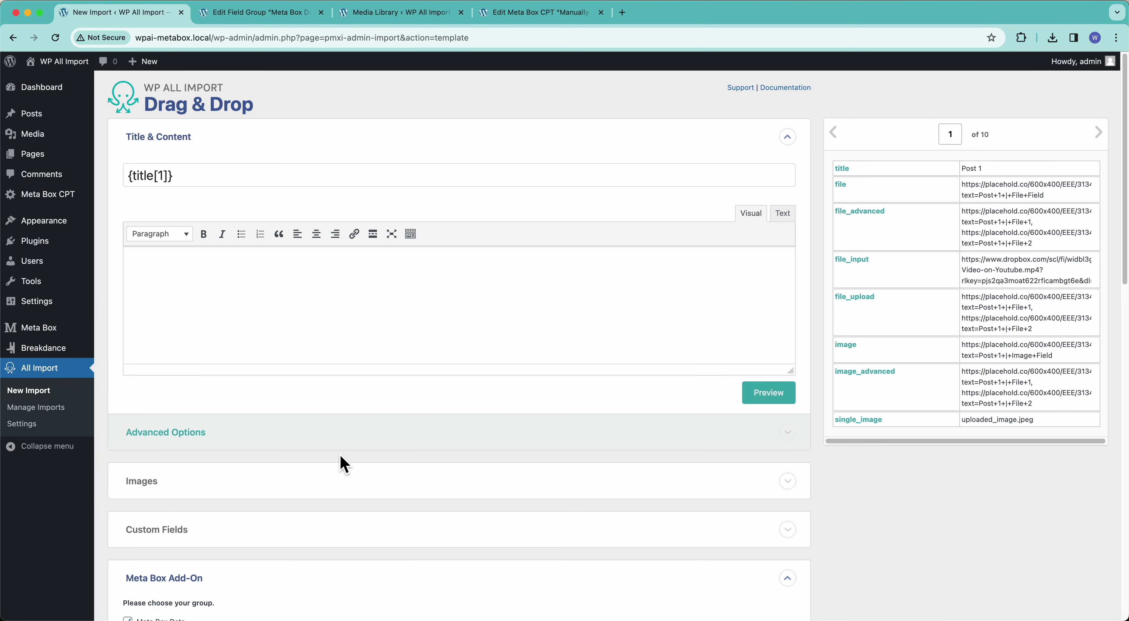
scroll(342, 460, down, 3)
scroll(344, 464, down, 12)
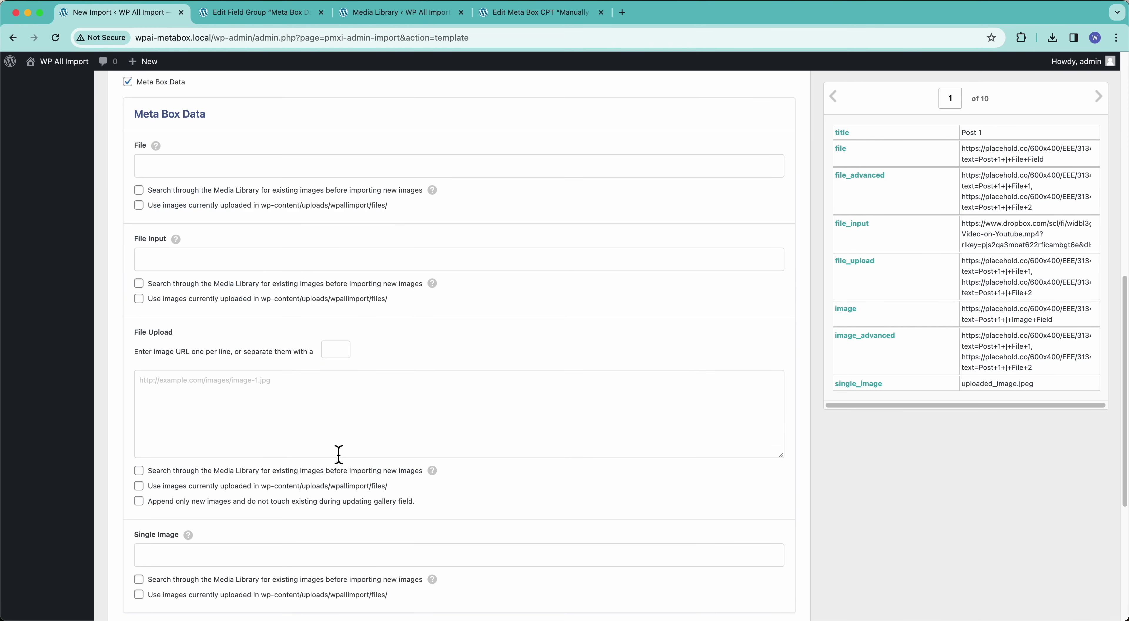
Review the Manually Added Post's file and image fields, then go to the Media Library.
click(524, 20)
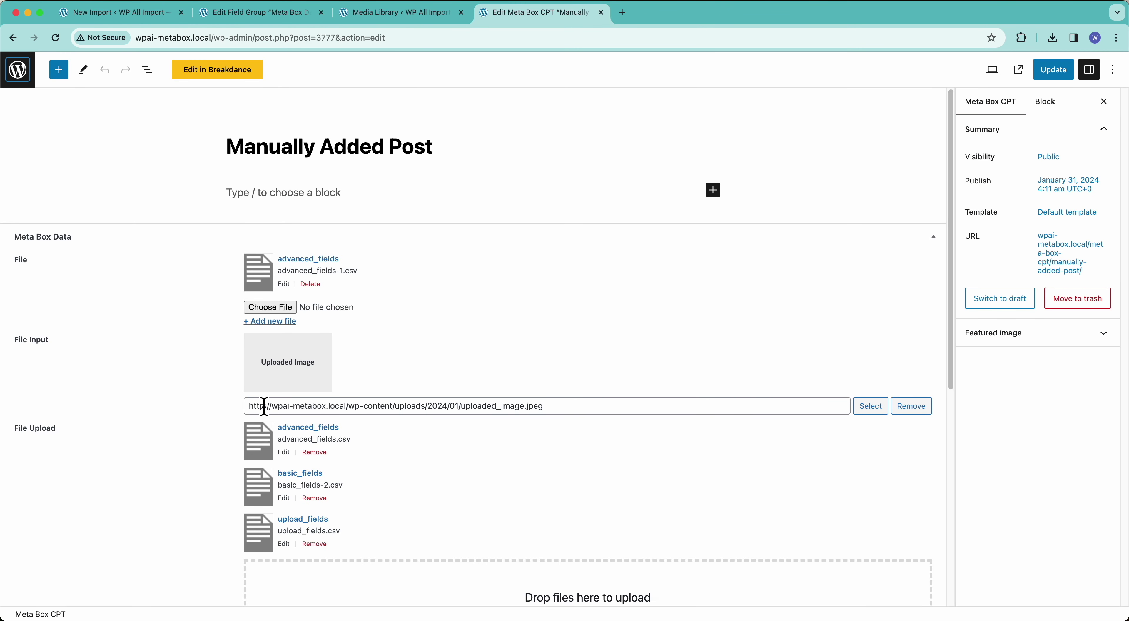
scroll(205, 406, down, 3)
scroll(202, 403, up, 3)
scroll(168, 370, down, 7)
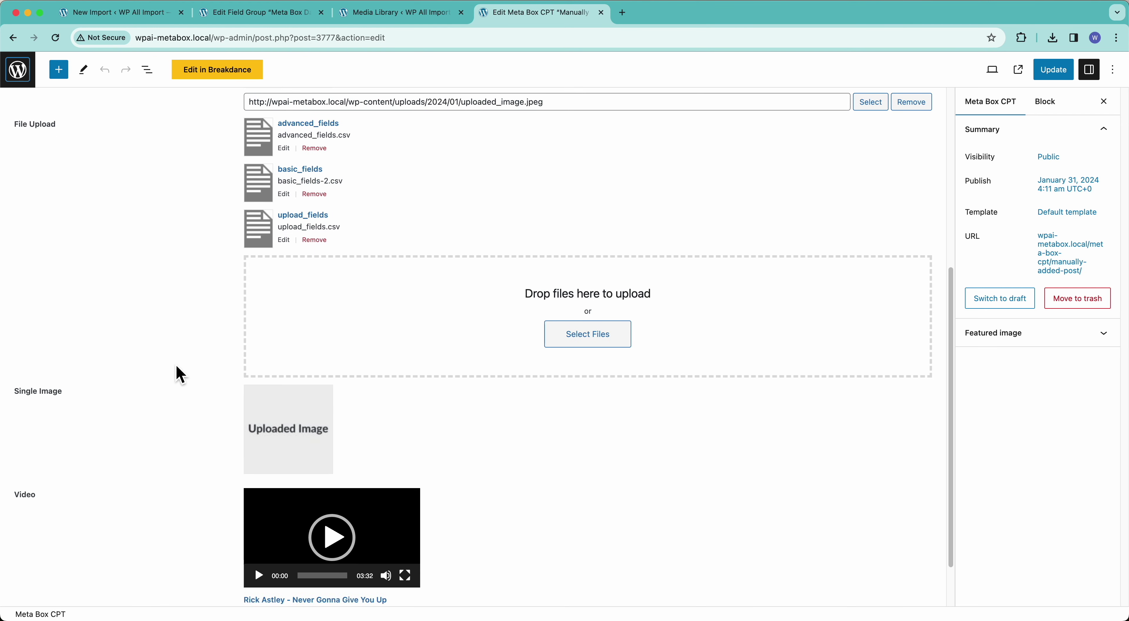
scroll(179, 375, down, 1)
mouse_move(308, 412)
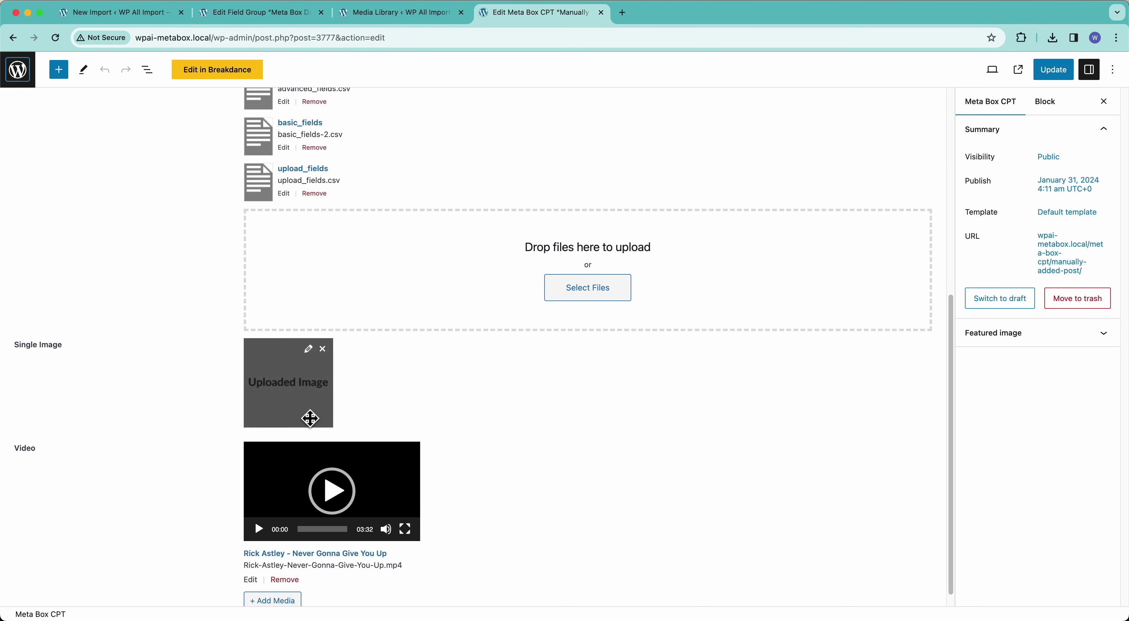
scroll(197, 442, up, 8)
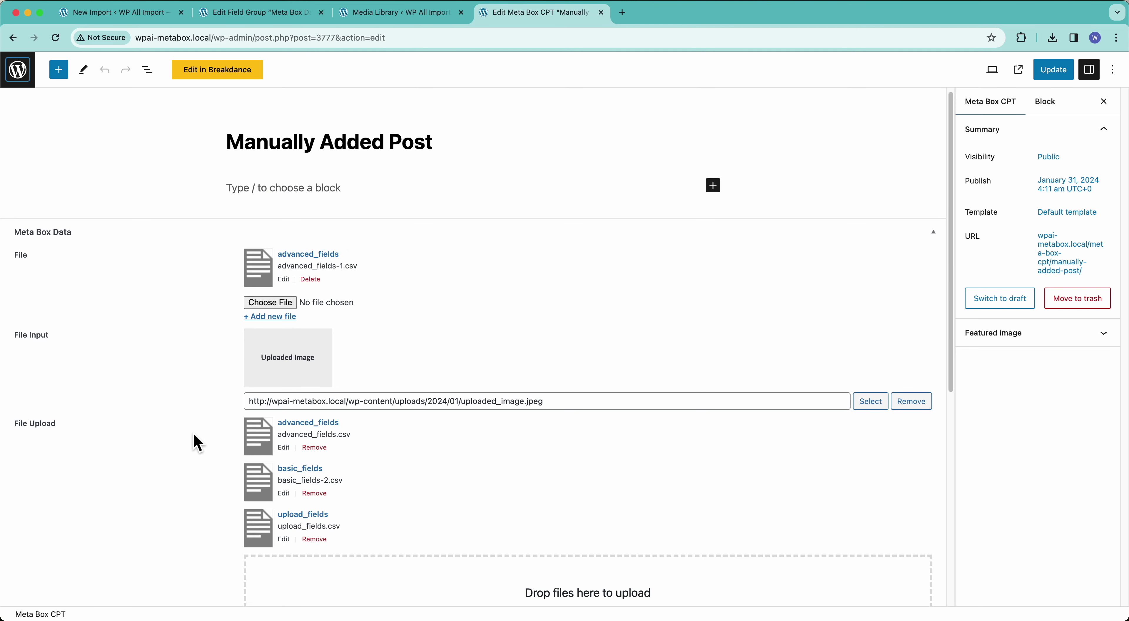
scroll(197, 442, down, 4)
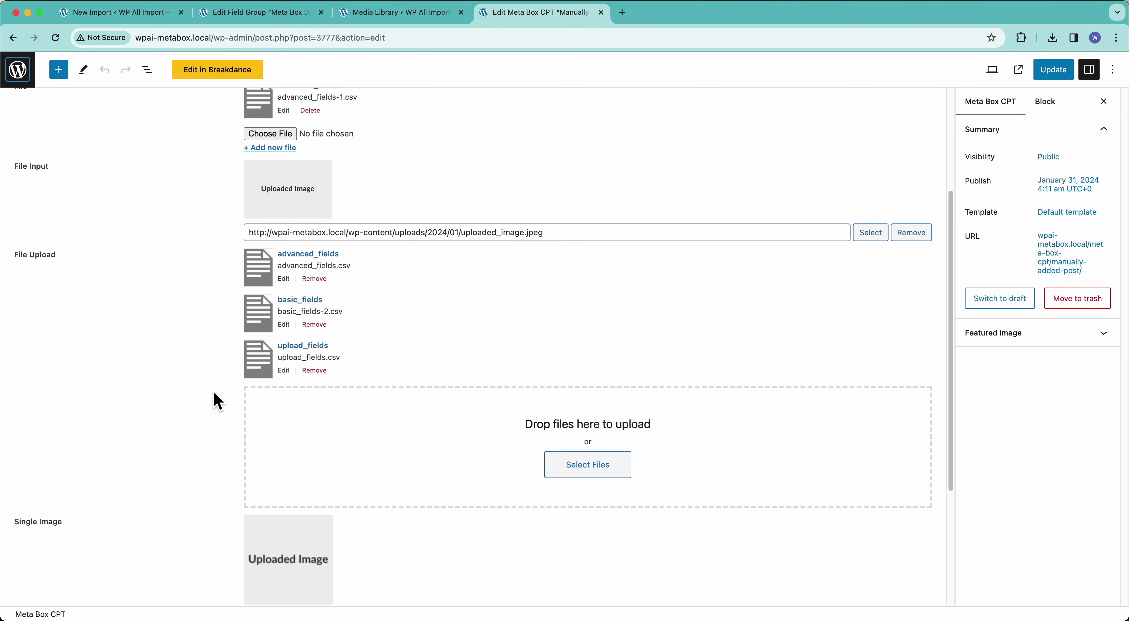
scroll(215, 399, up, 4)
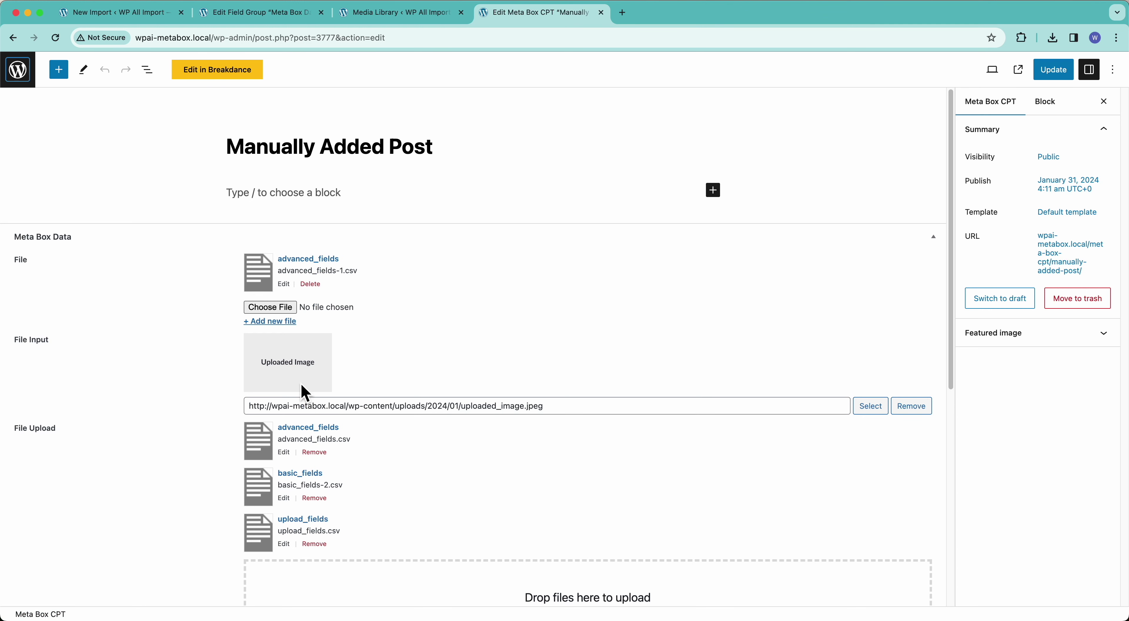
click(17, 70)
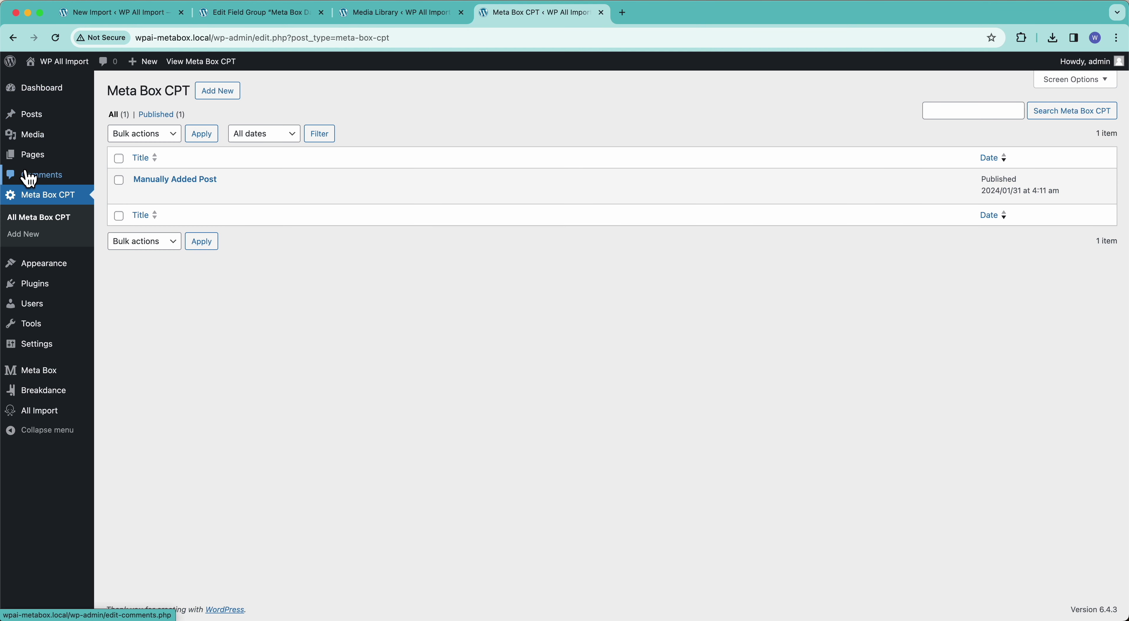
click(38, 141)
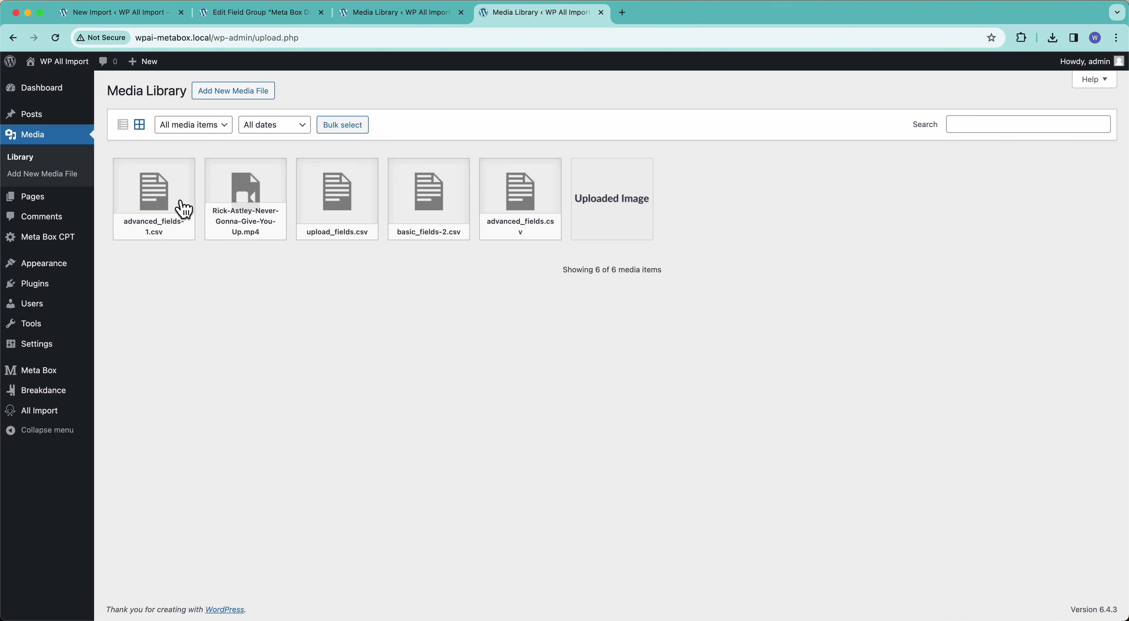
Reopen Manually Added Post from All Meta Box CPT, then map the File field to {file[1]}.
click(158, 13)
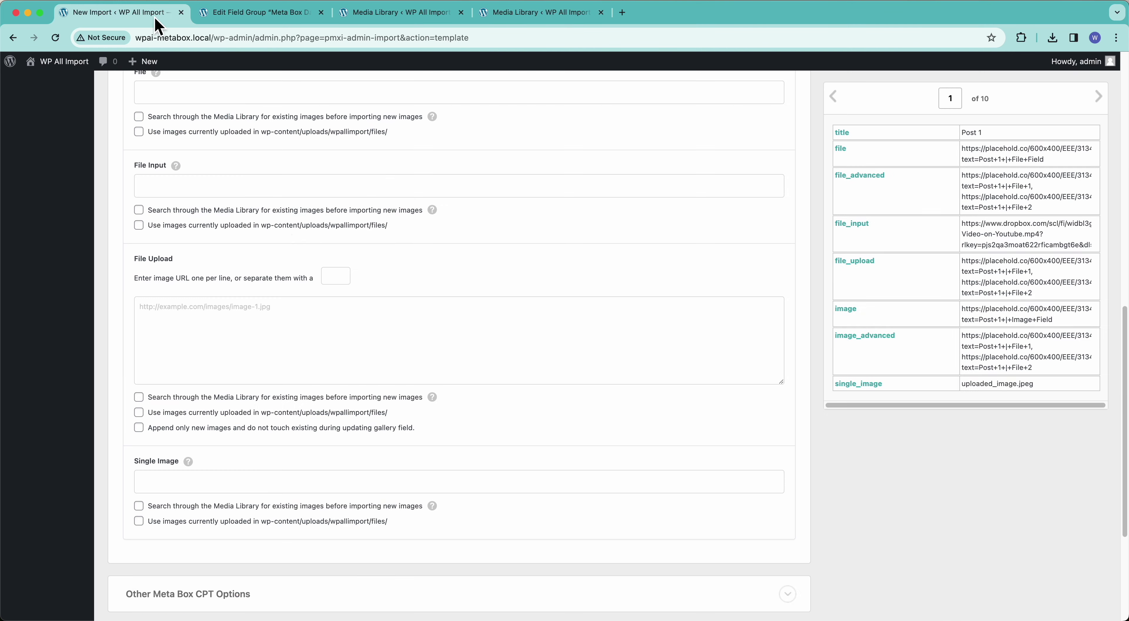
scroll(320, 378, up, 3)
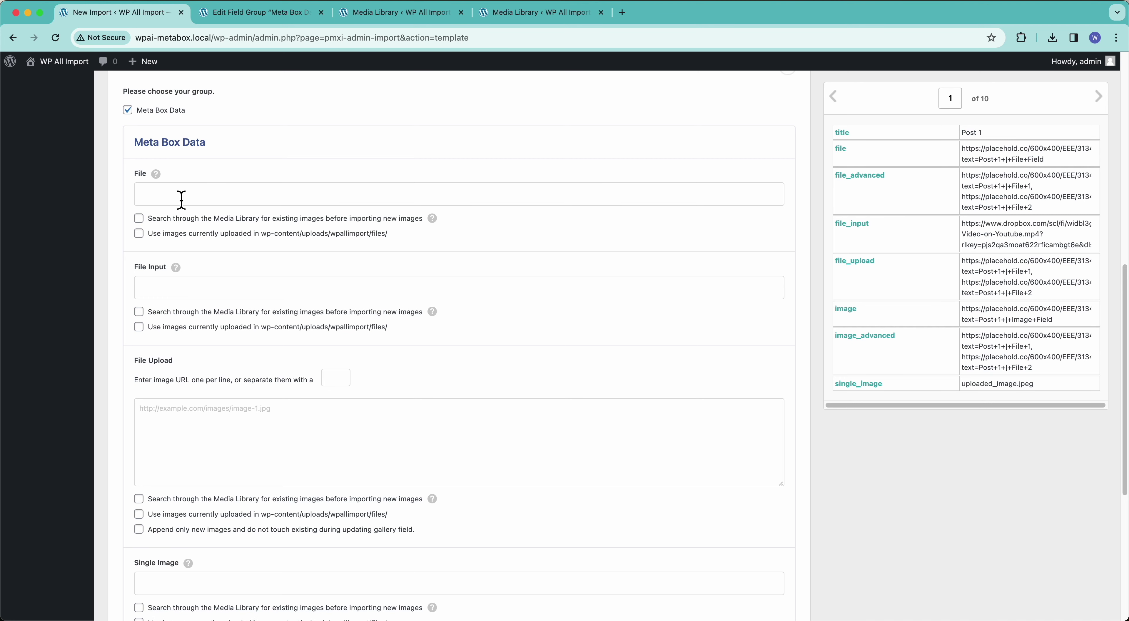
click(499, 17)
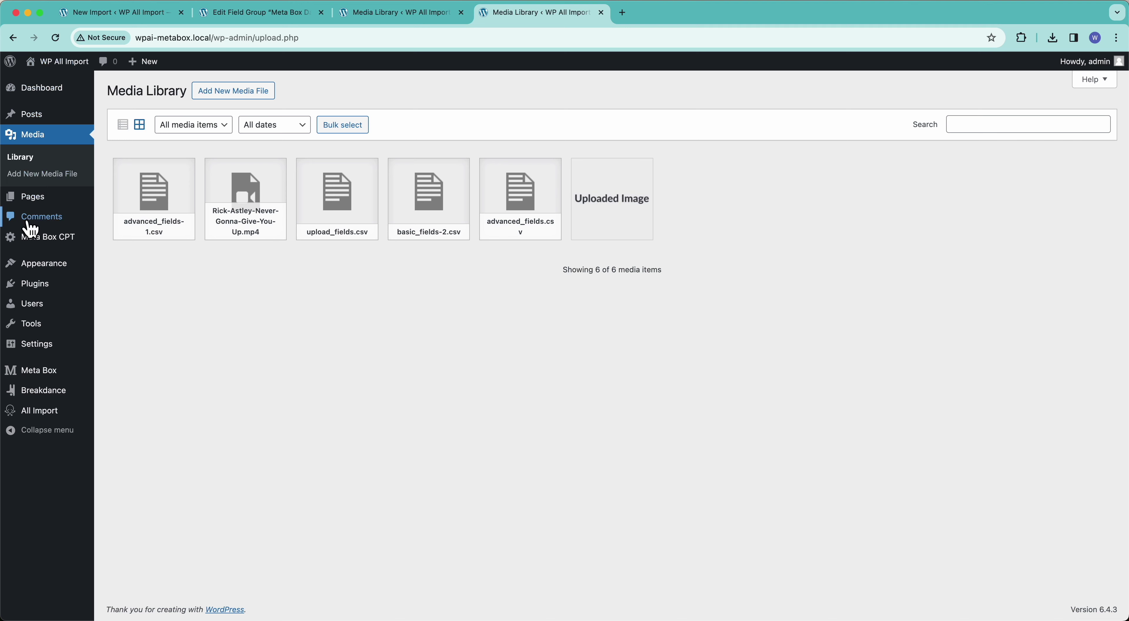
mouse_move(70, 241)
click(127, 240)
click(141, 195)
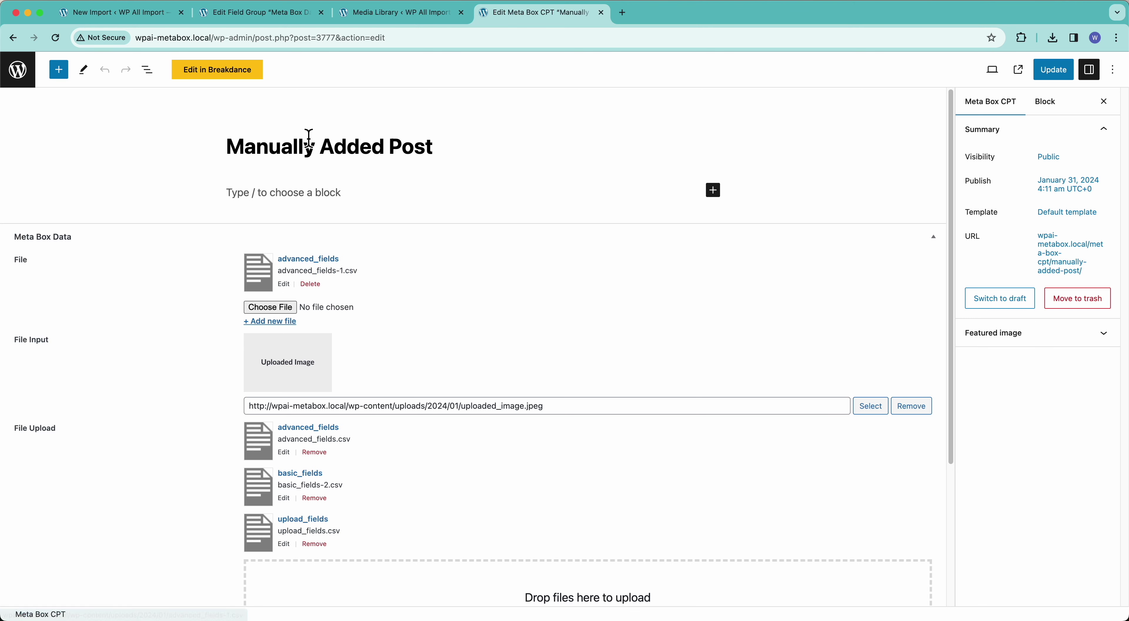
click(136, 14)
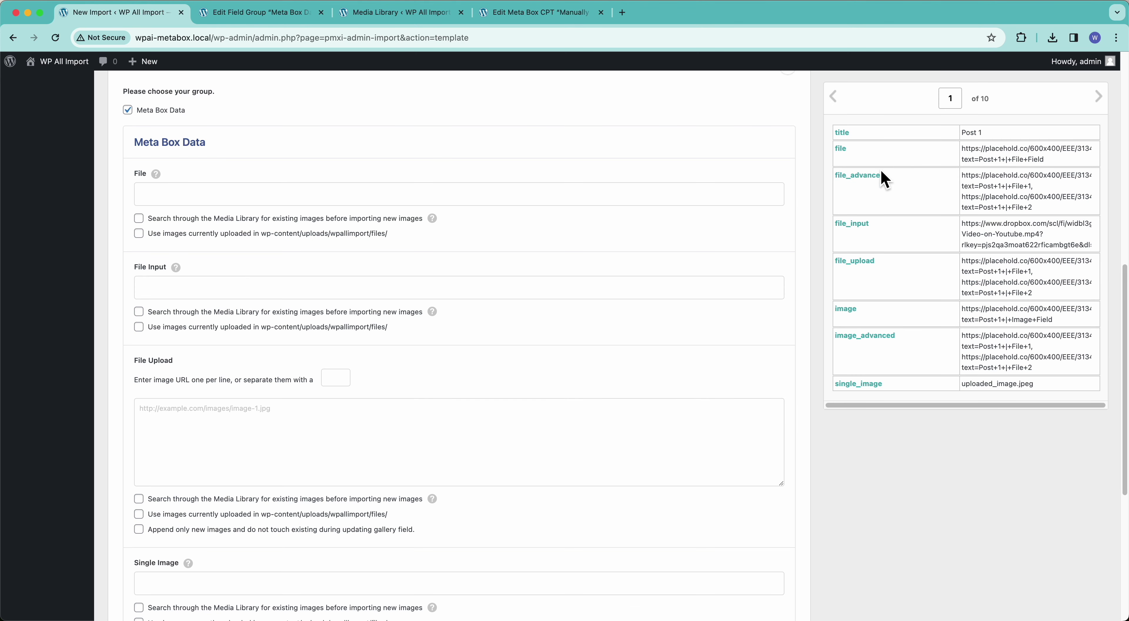
drag(846, 151, 261, 195)
Open record 1's file URL, a 600x400 placeholder image, in a new tab.
drag(1054, 171, 962, 146)
key(super+t)
text(https://placehold.co/600x400/EEE/31343C/JPG?text=Post+1+|+File+Field)
key(Return)
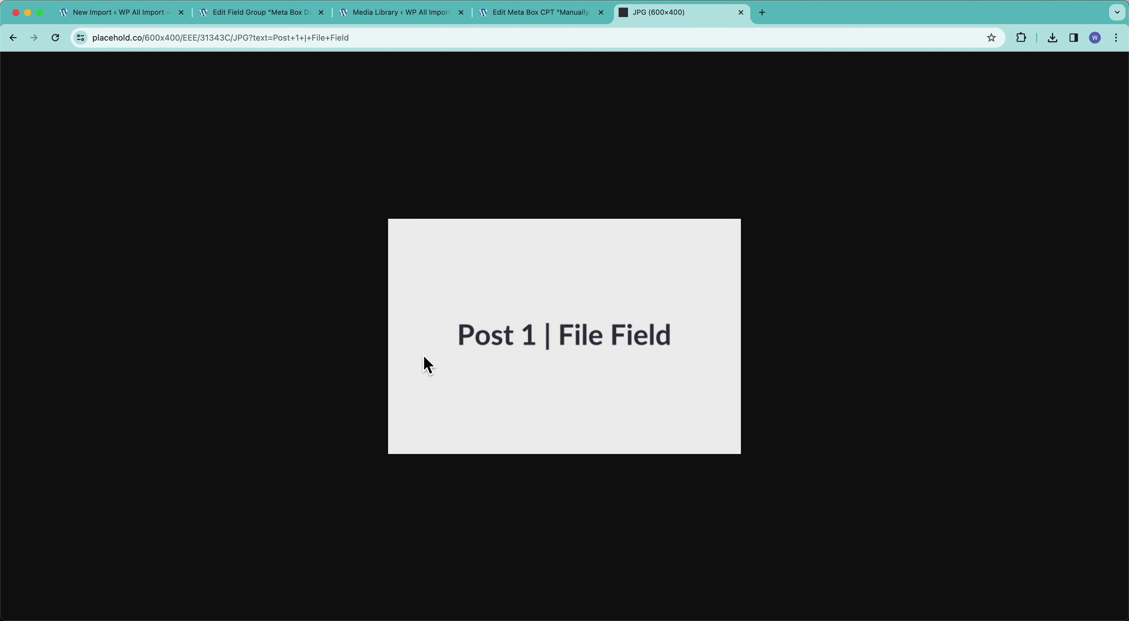
click(149, 14)
Advance the preview to record 2 (Post 2) and open its file URL in another tab.
click(1098, 98)
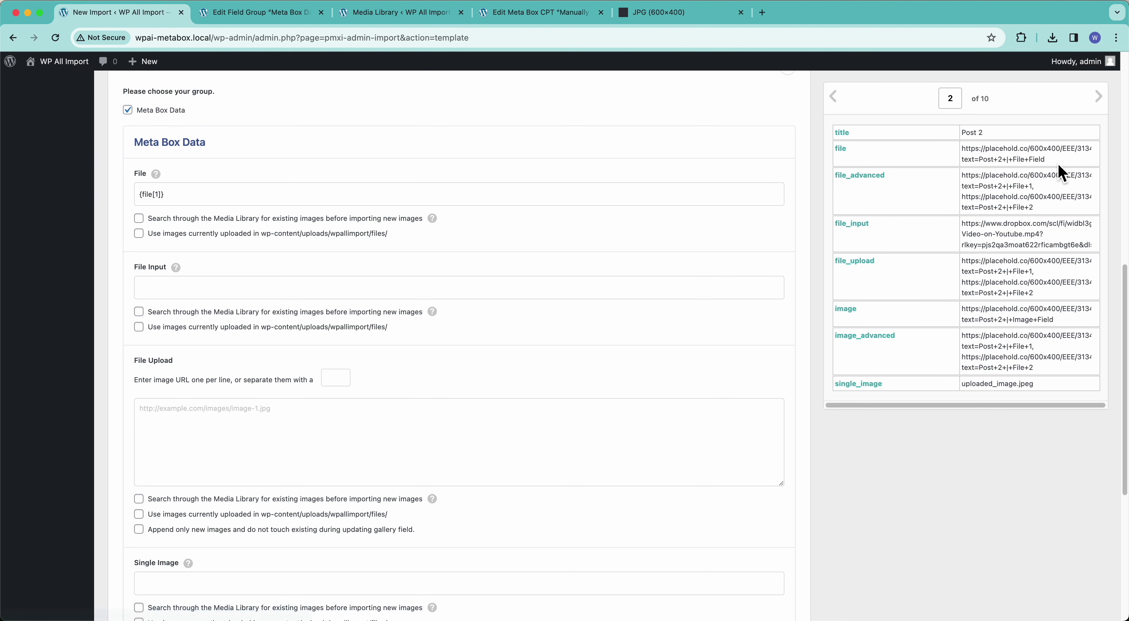
click(761, 13)
text(https://placehold.co/600x400/EEE/31343C/JPG?text=Post+2+|+File+Field)
key(Return)
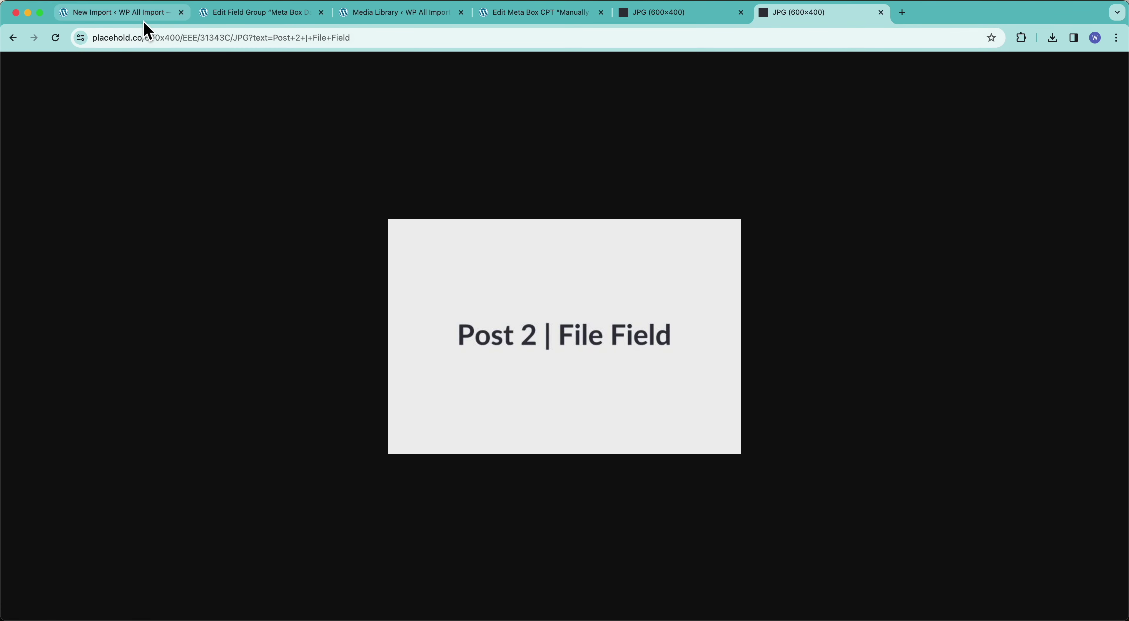
click(147, 20)
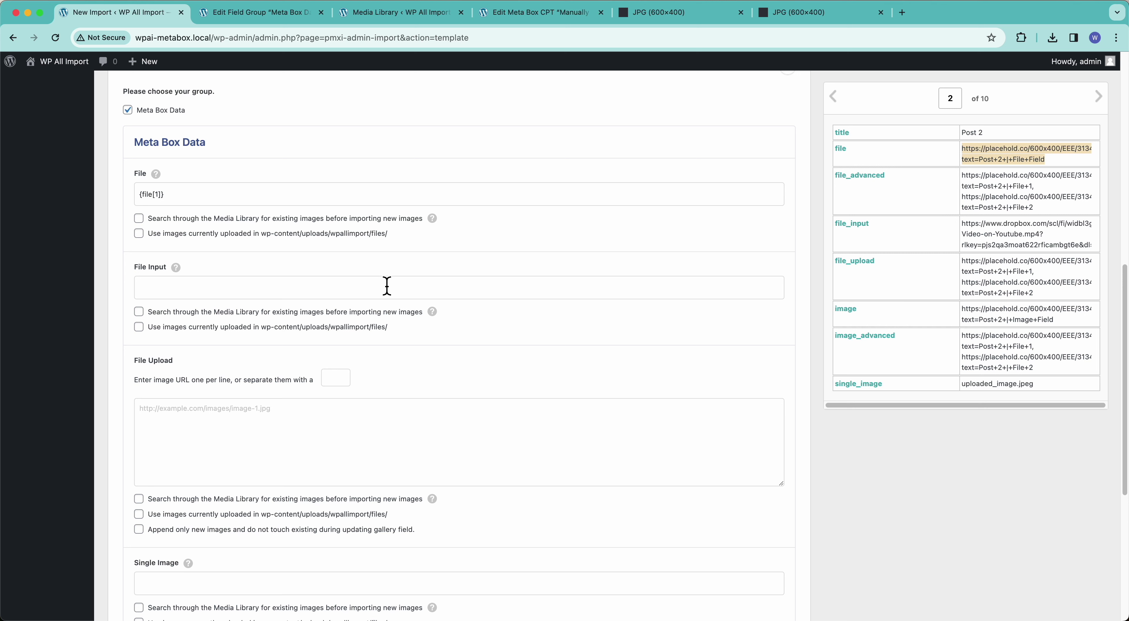
click(534, 22)
scroll(216, 360, down, 2)
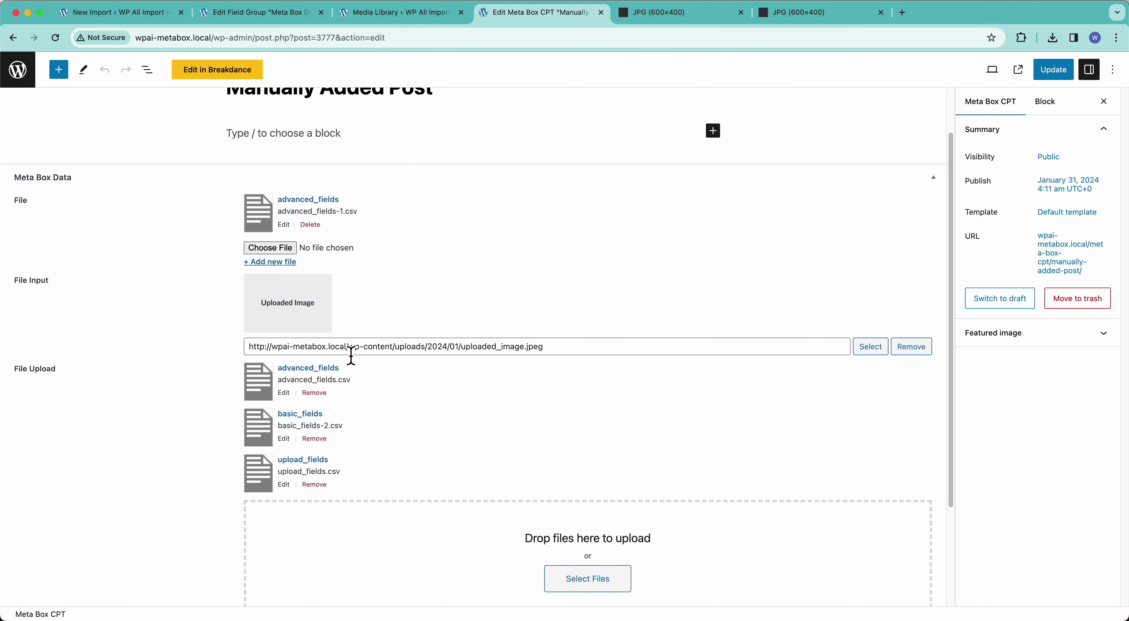
click(866, 353)
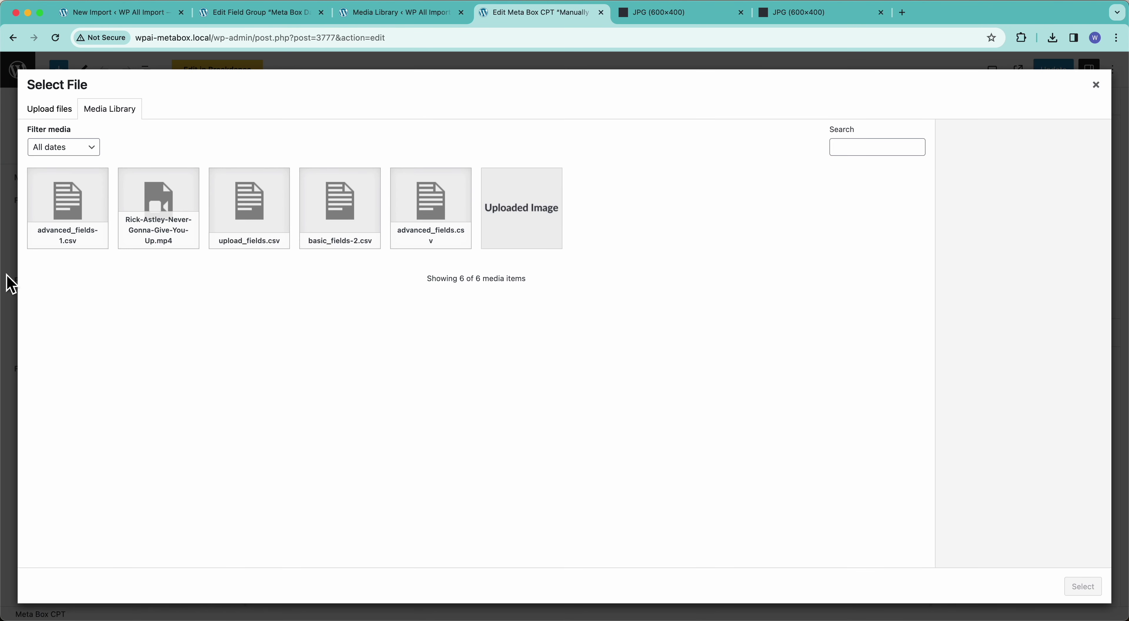
click(1096, 84)
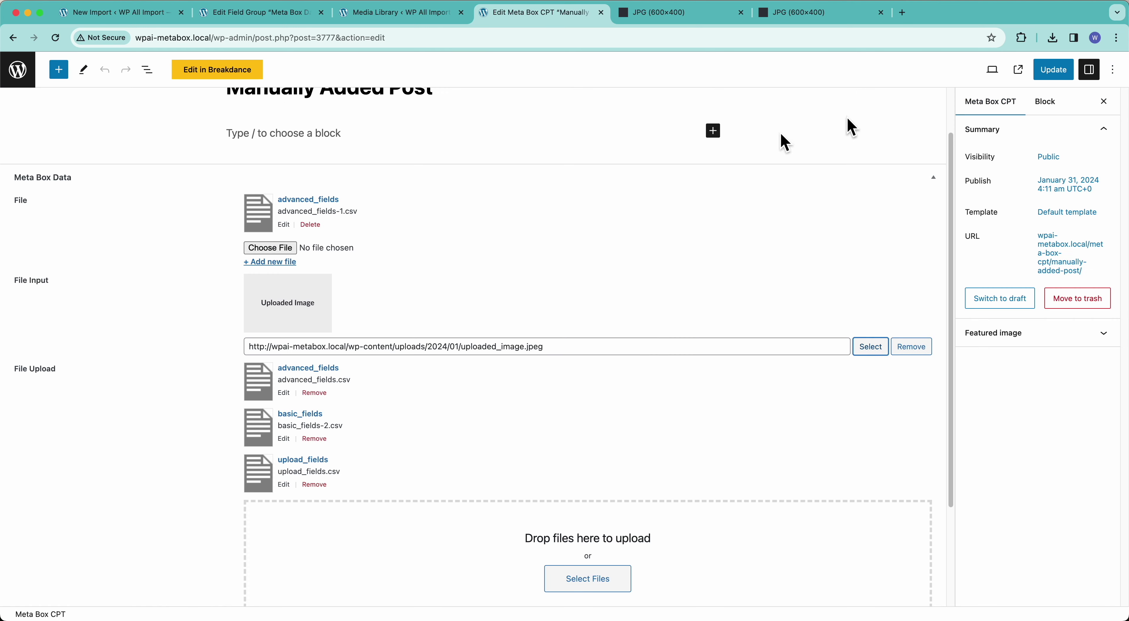
click(118, 27)
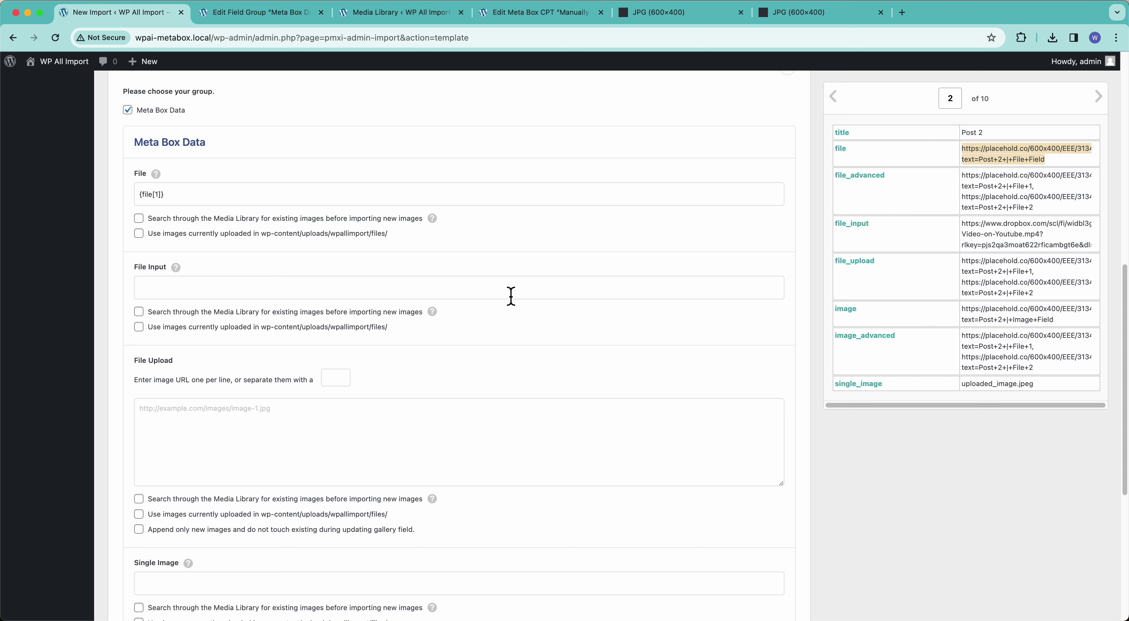
drag(854, 227, 405, 285)
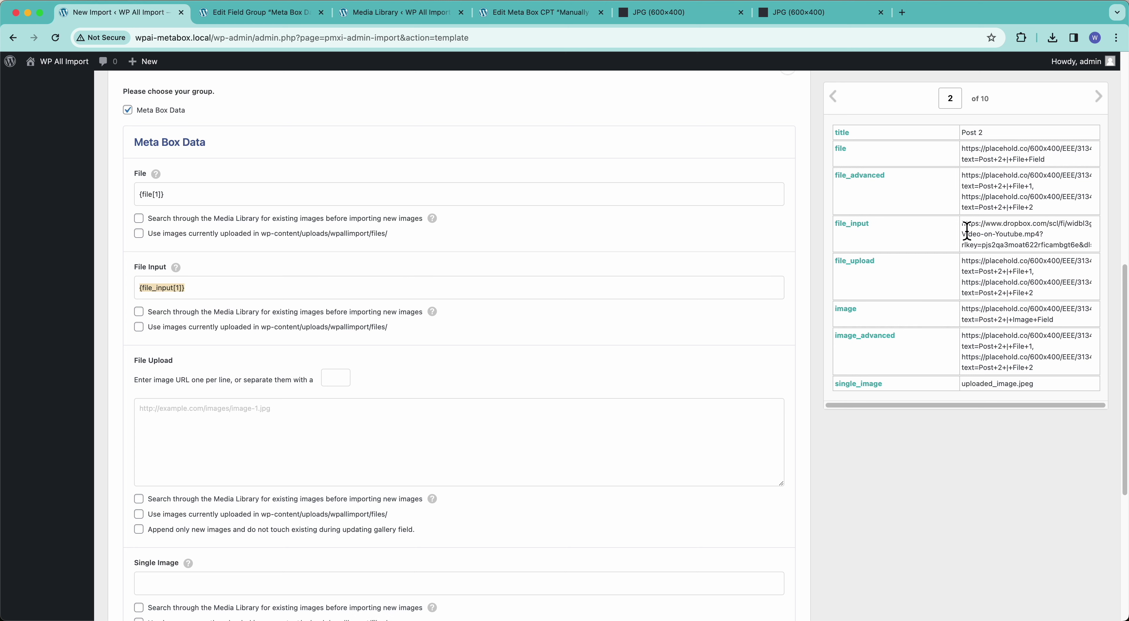
Select and copy the file_input URL from the preview table.
drag(963, 225, 1063, 245)
key(super+c)
Open the copied Dropbox file_input link in a new tab with dl=0 instead of dl=1.
key(super+t)
key(super+v)
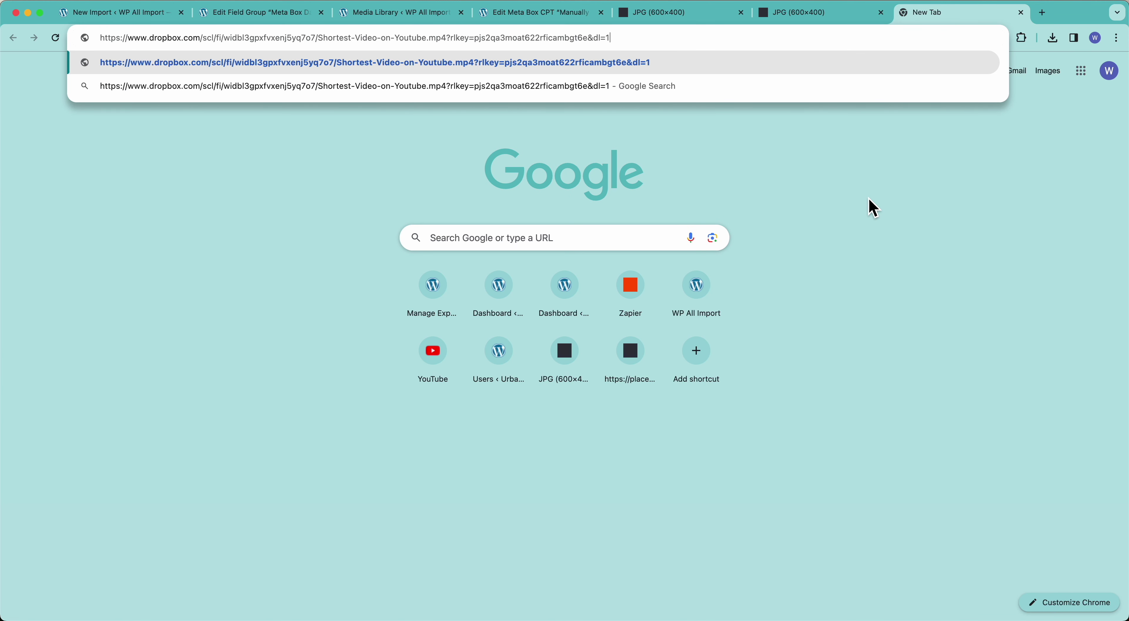
key(BackSpace)
text(0)
key(BackSpace)
text(1)
key(BackSpace)
text(0)
key(Return)
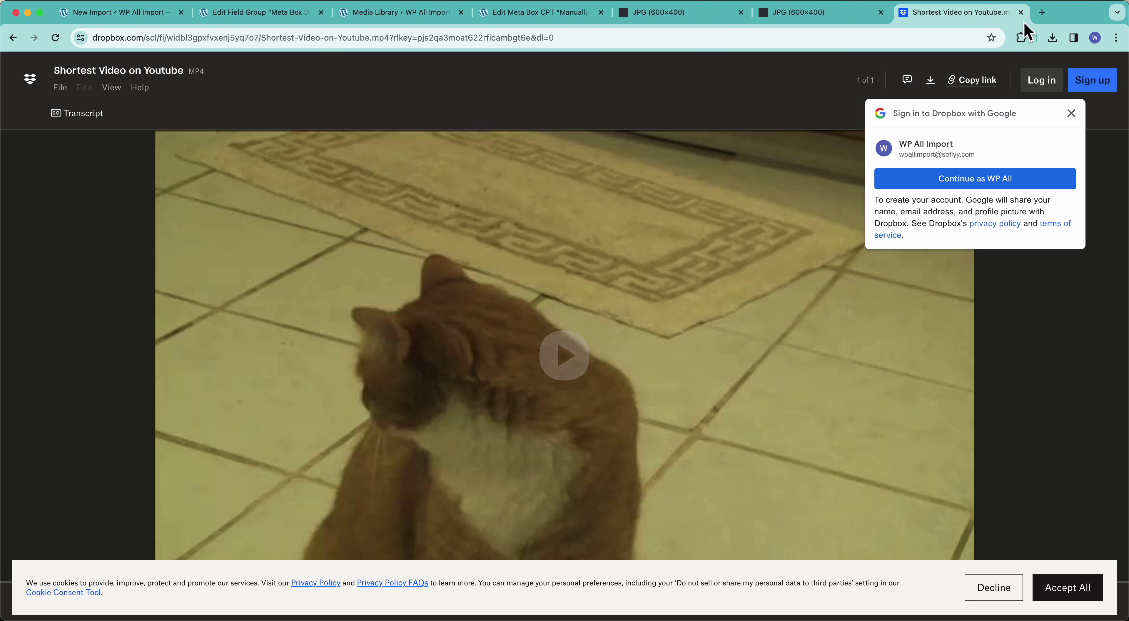
Step the import preview from record 1 through to record 3 (Post 3), then view the post editor.
click(133, 20)
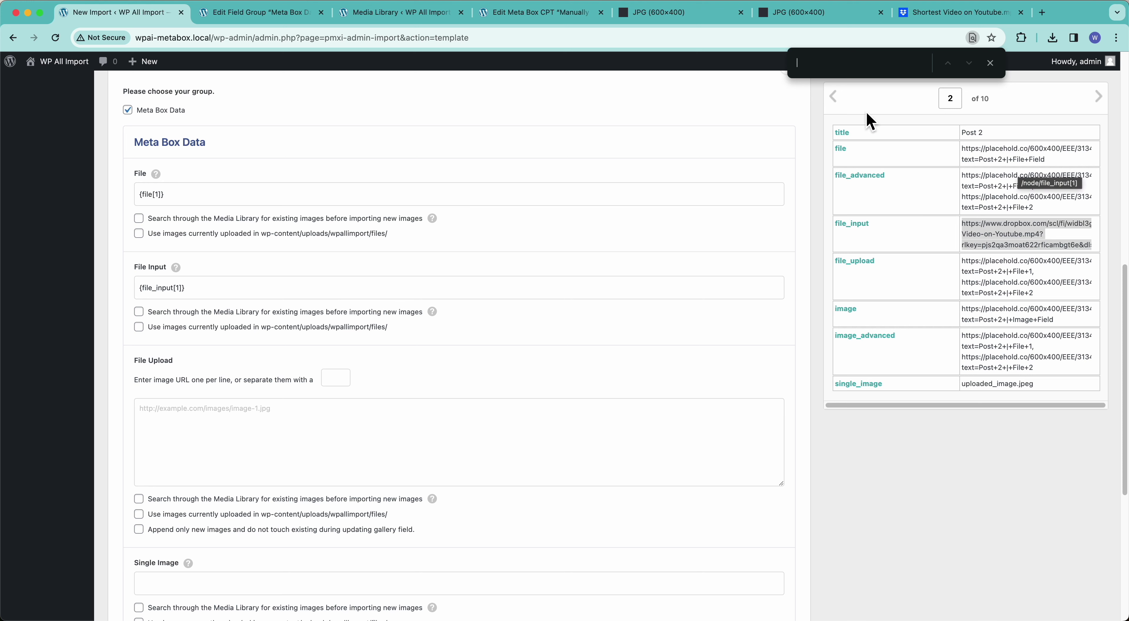
click(834, 100)
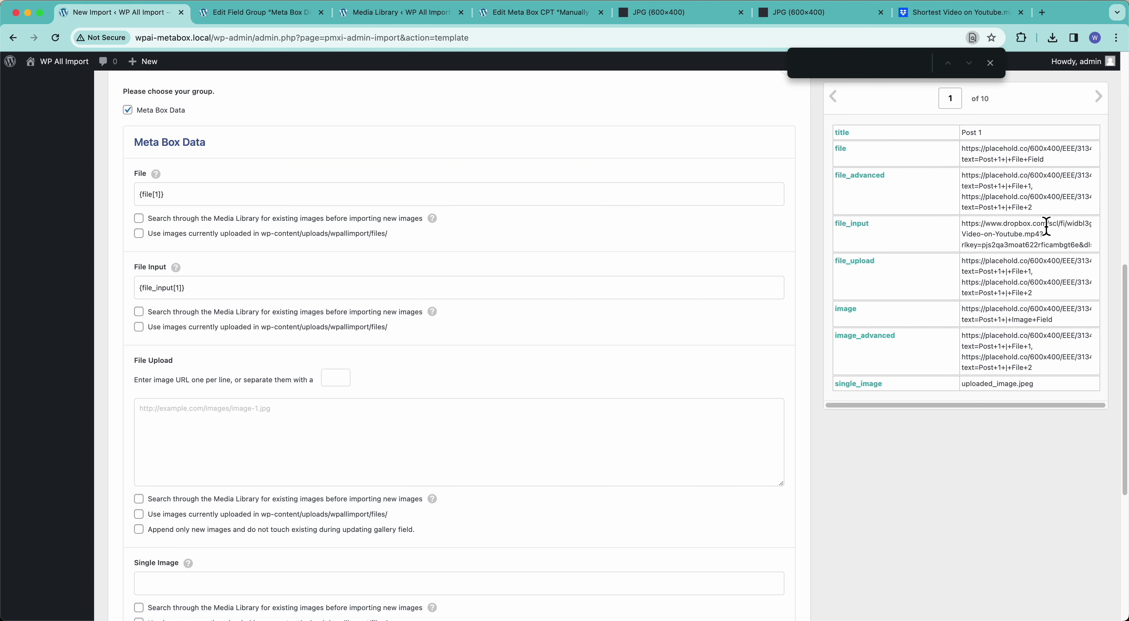
click(1097, 97)
click(1097, 98)
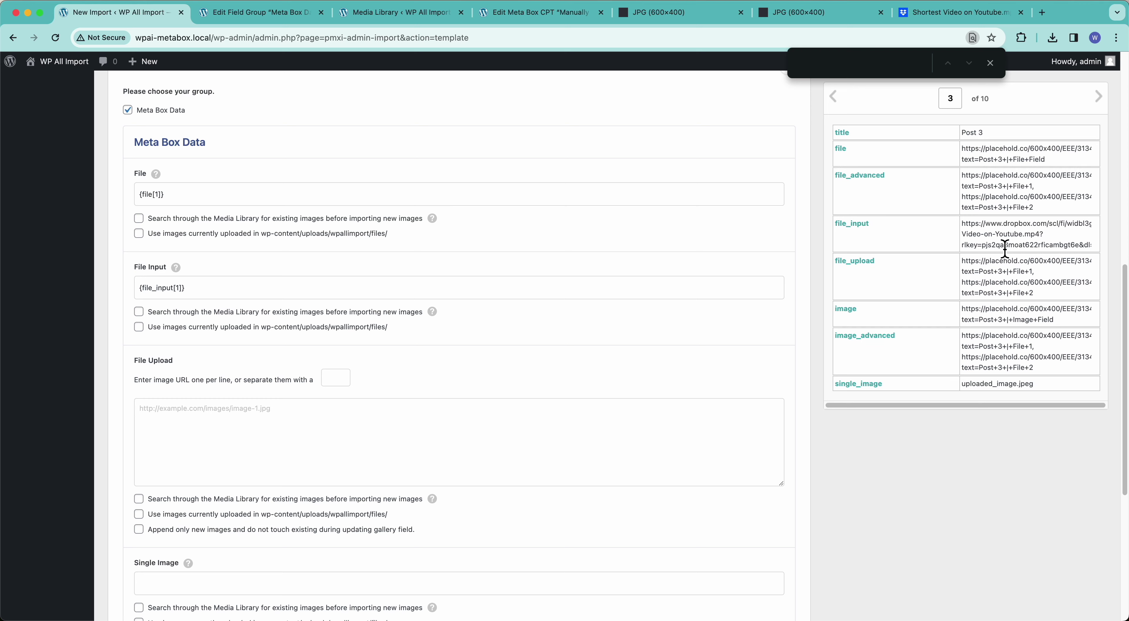
scroll(237, 410, down, 1)
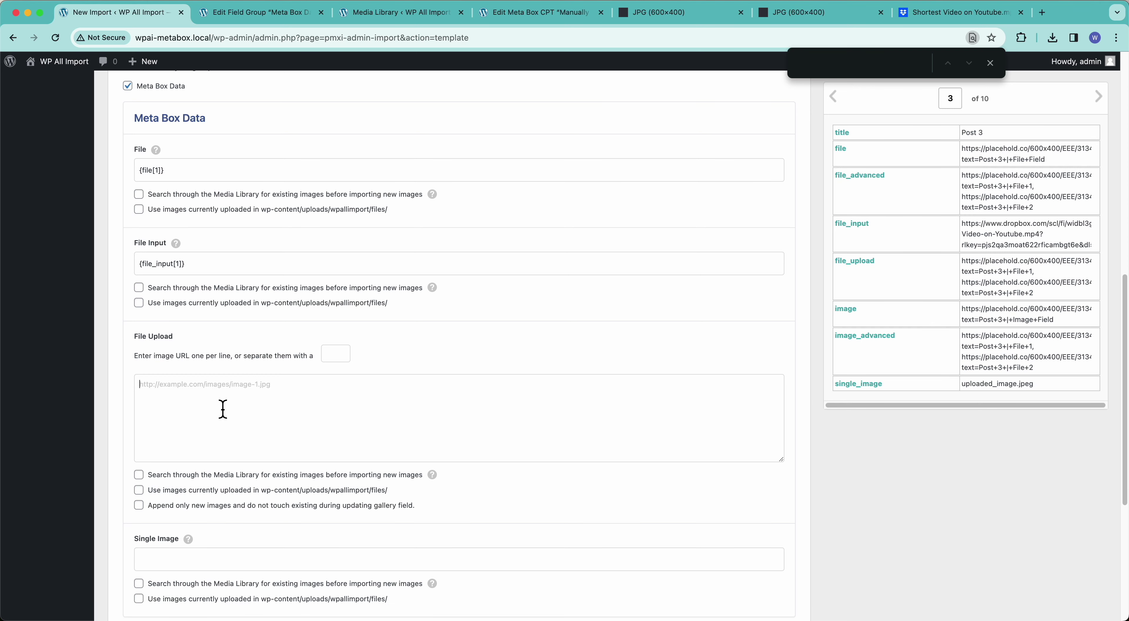
click(553, 14)
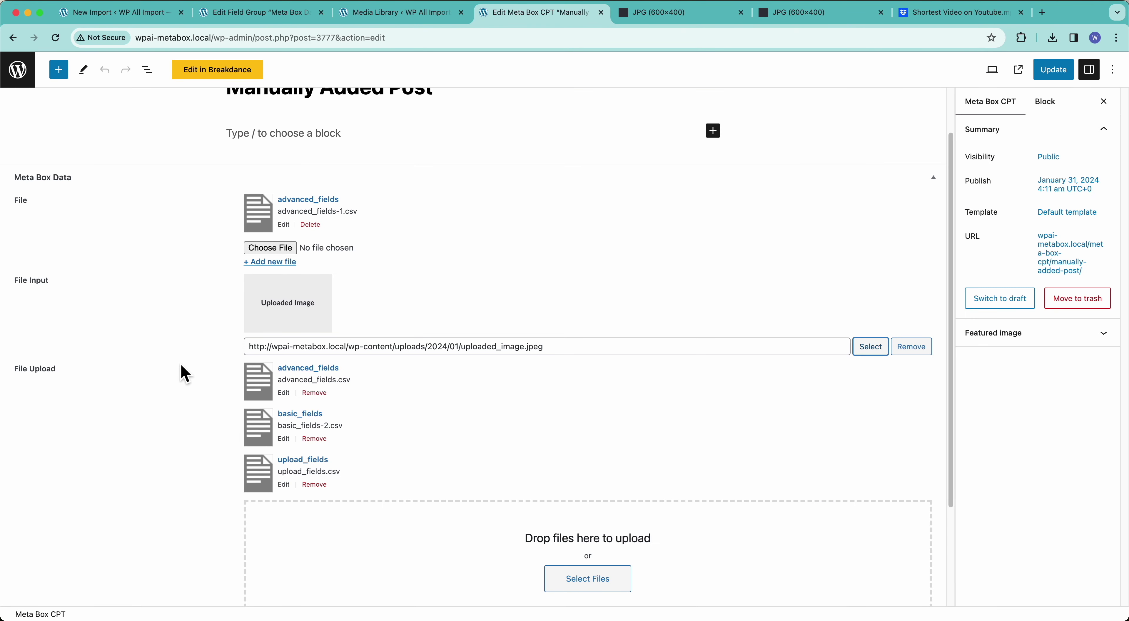
Review the post's File Upload and Single Image fields, then return to the import template.
scroll(186, 373, down, 2)
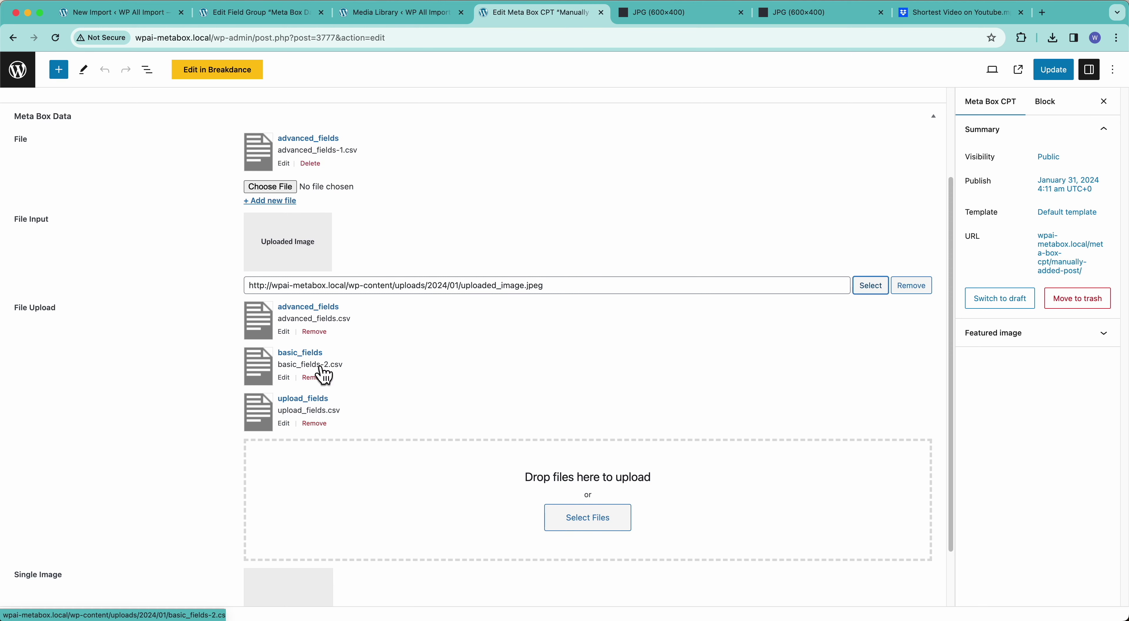
click(128, 14)
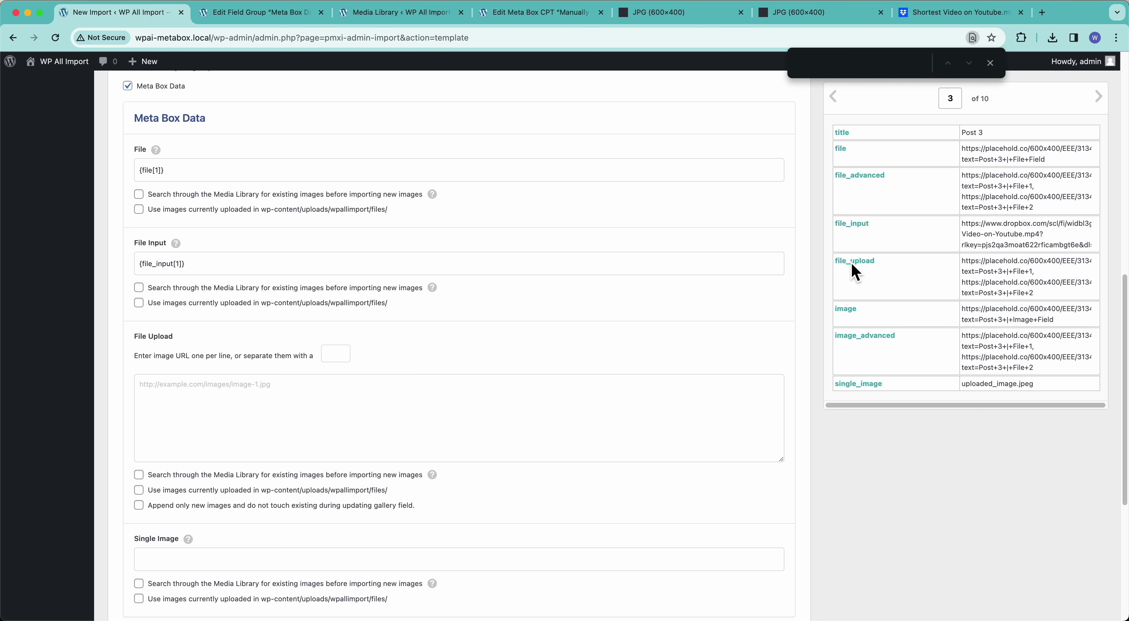
Map {file_upload[1]} into the File Upload field and use a comma as the URL separator.
click(854, 273)
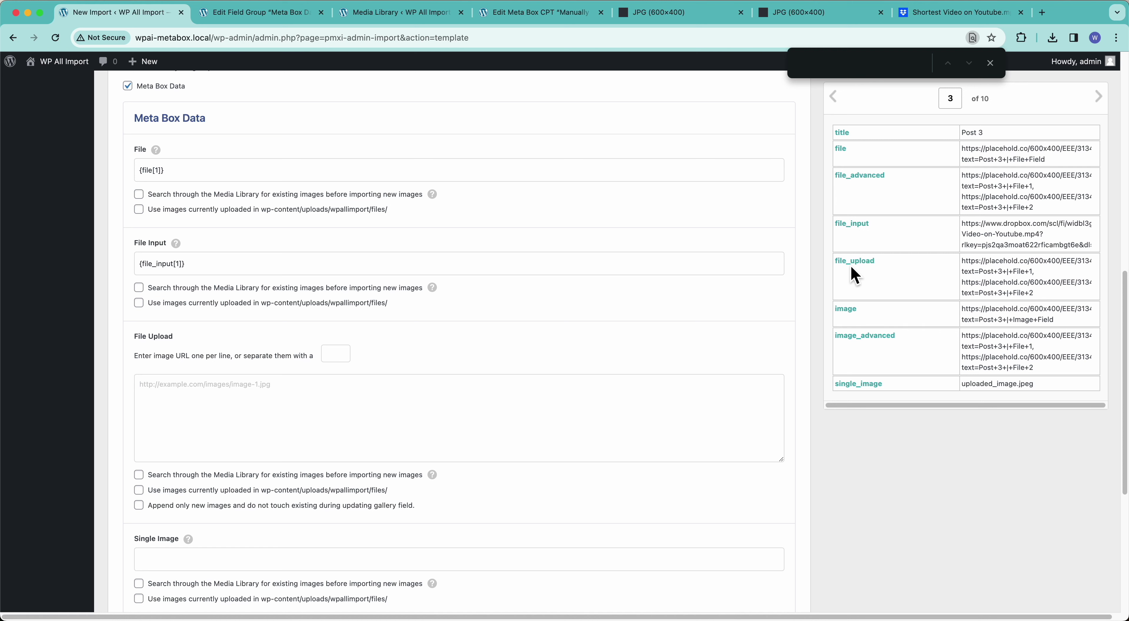
drag(760, 304, 475, 388)
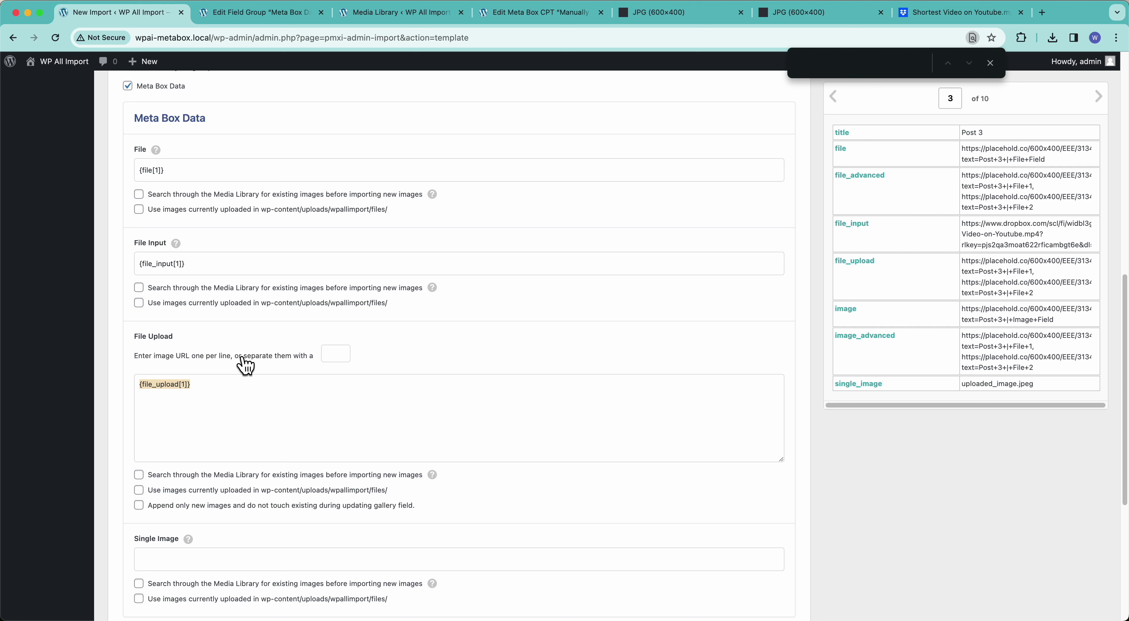
click(327, 355)
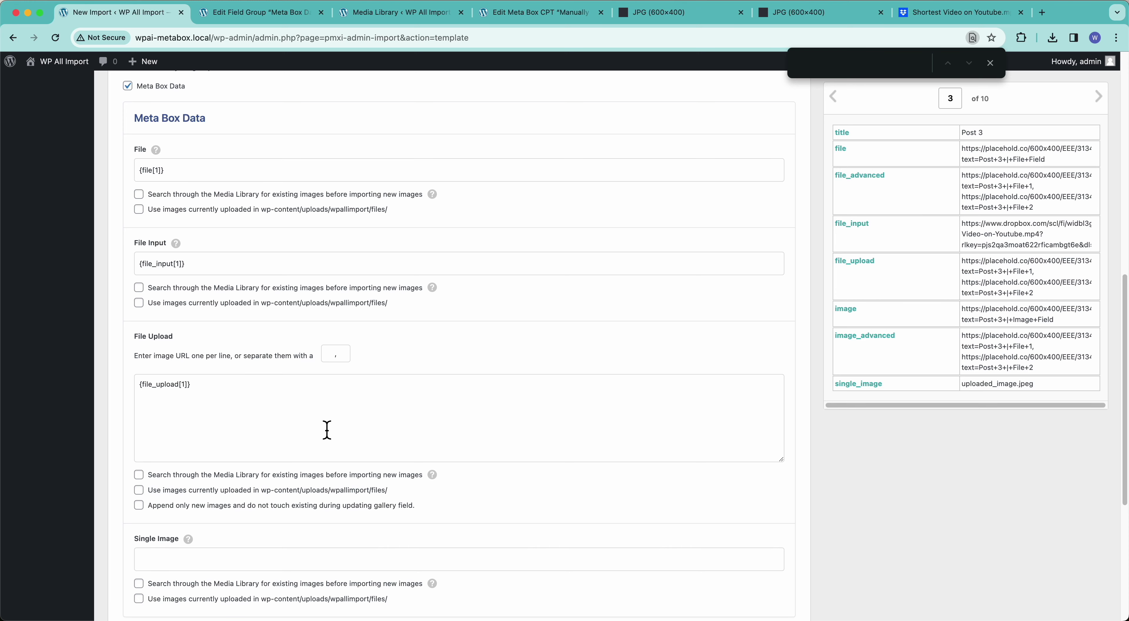
scroll(325, 429, down, 3)
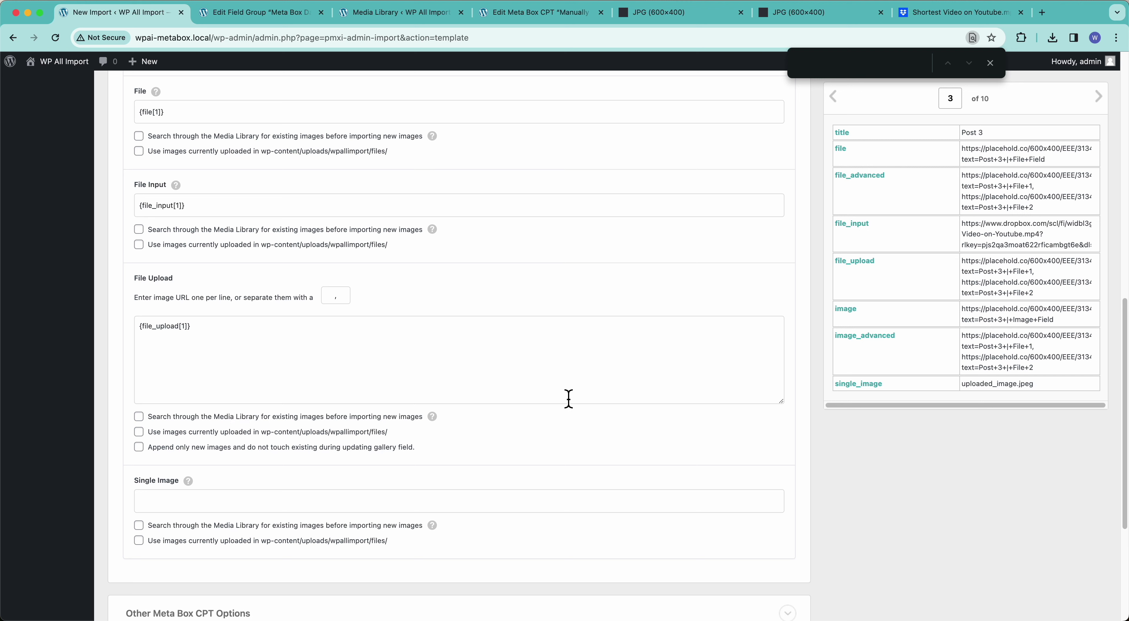
Check the Single Image field in the manually added post's editor, then go back to the import template.
click(554, 15)
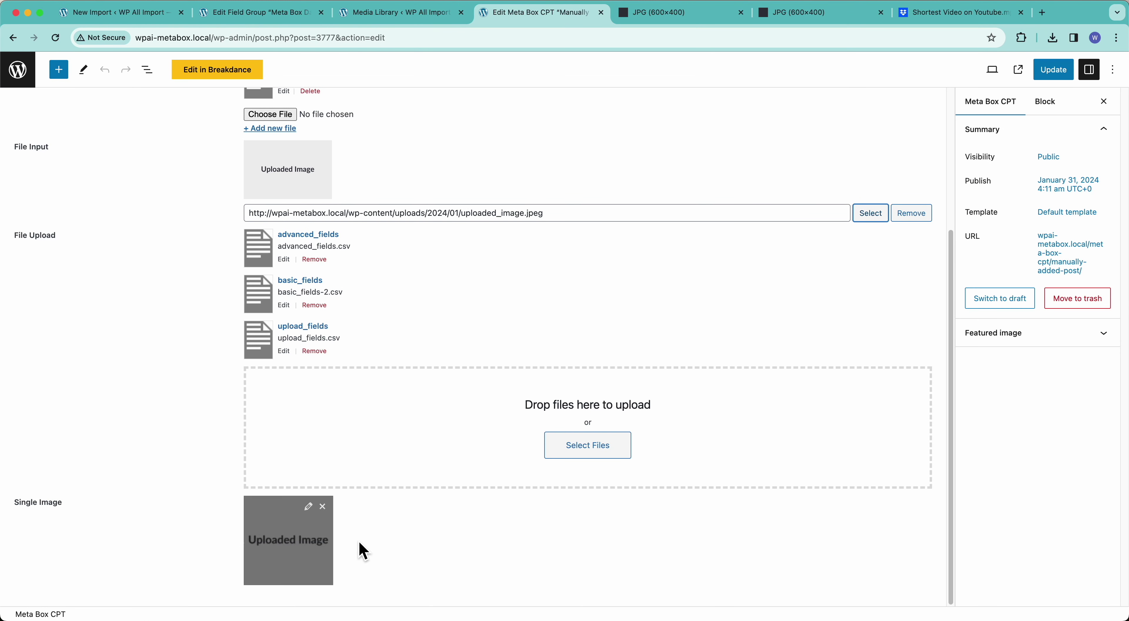
mouse_move(272, 546)
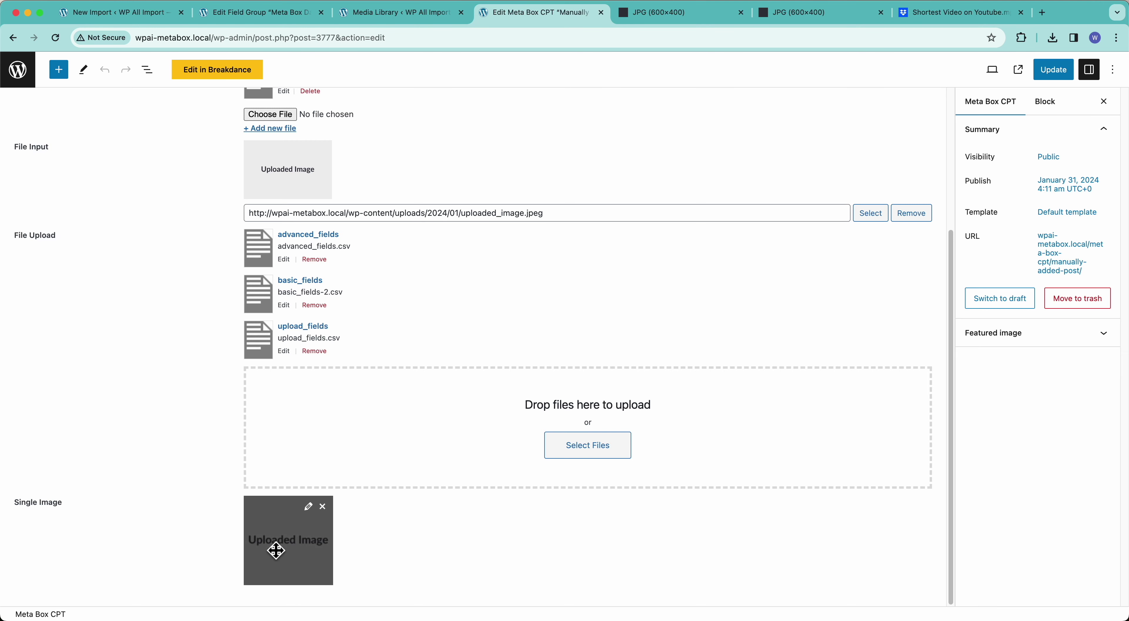
click(169, 22)
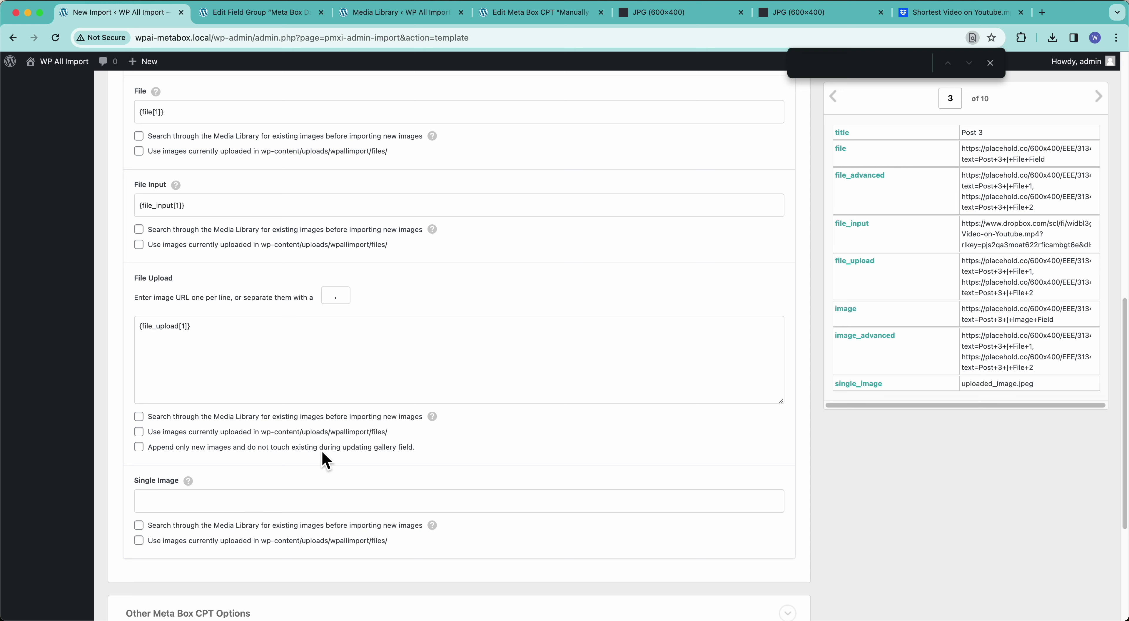
Map {single_image[1]} into the Single Image field and continue to Step 4, Import Settings.
drag(848, 394, 262, 494)
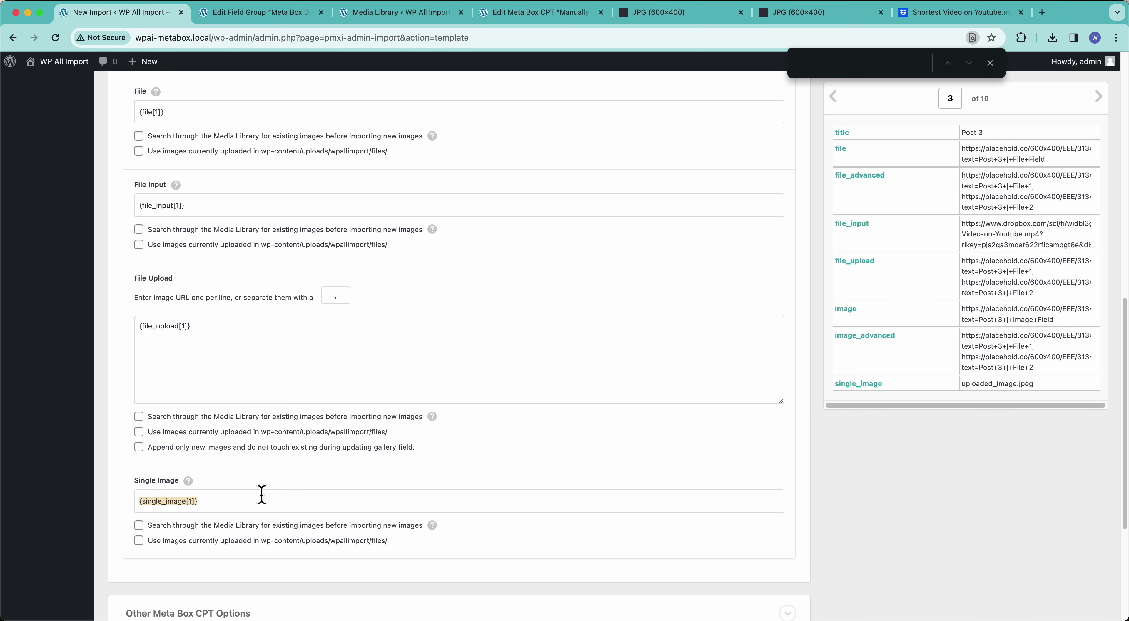
scroll(323, 491, down, 5)
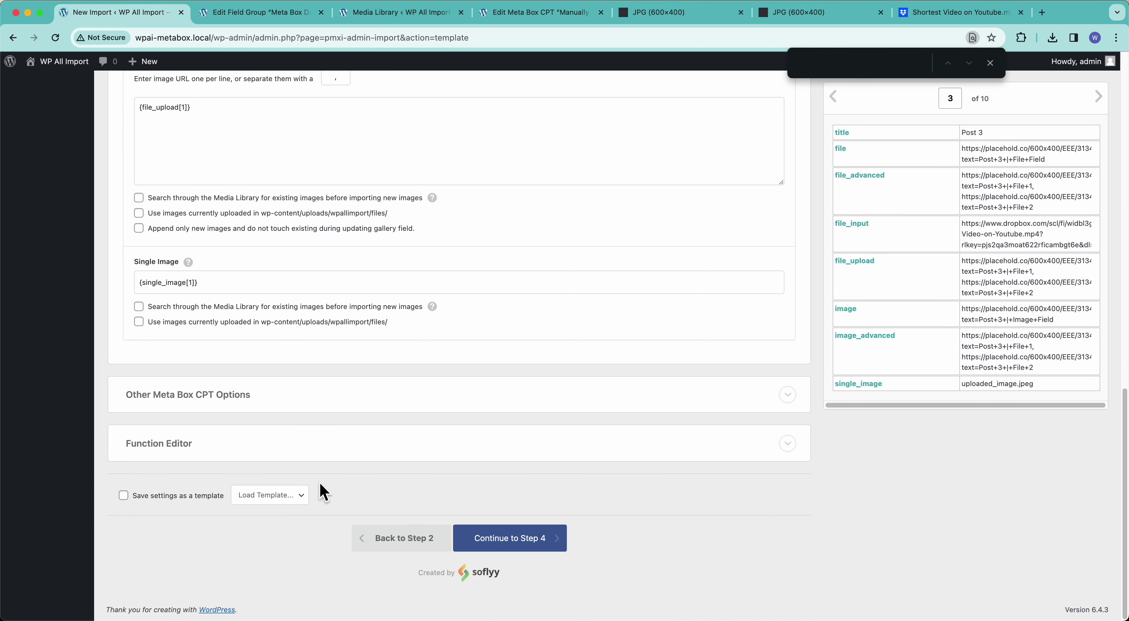
scroll(322, 492, up, 9)
scroll(320, 479, down, 9)
click(495, 543)
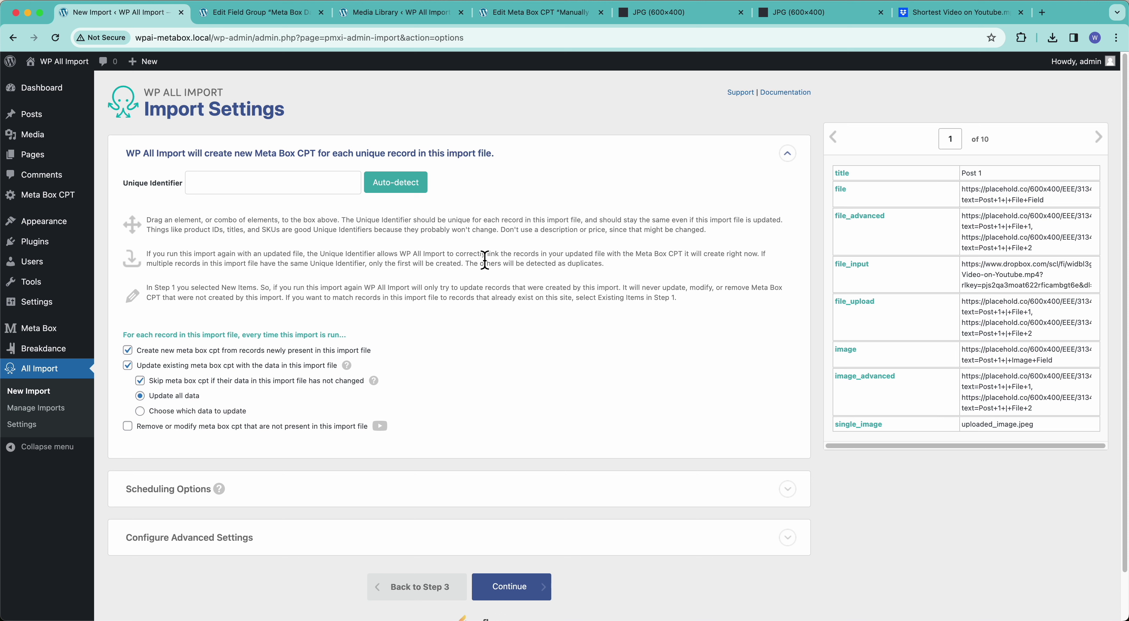
Auto-fill the unique identifier with {title[1]} and run the import of all 10 records.
click(412, 184)
mouse_move(262, 497)
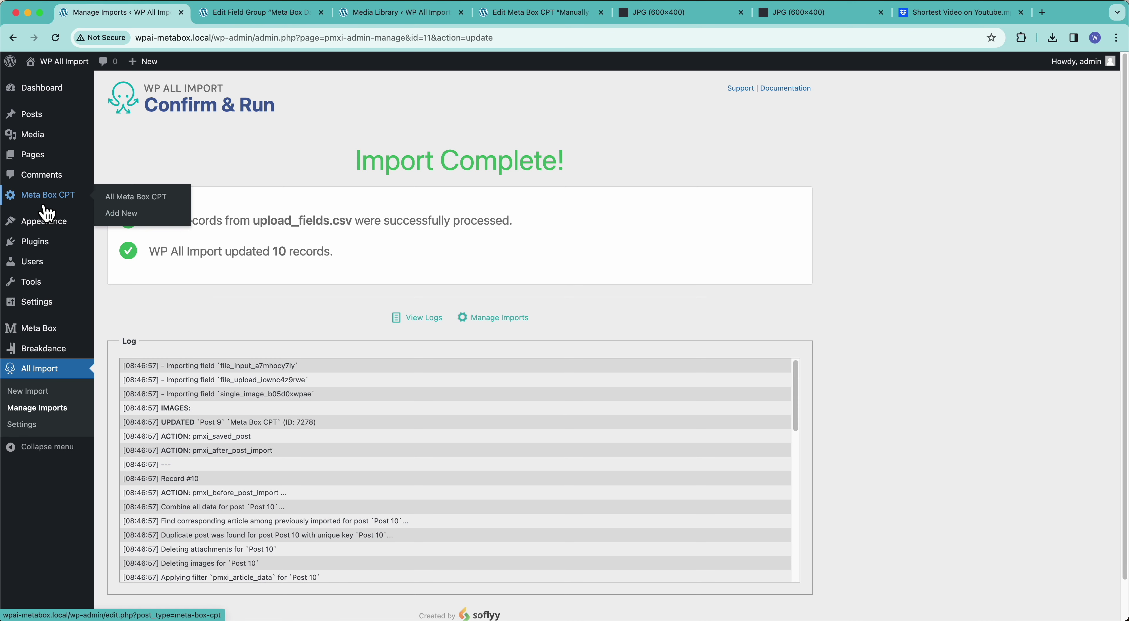
Open the Meta Box CPT list and open Posts 1–5 editors in new tabs.
click(46, 203)
super+click(139, 194)
super+click(139, 228)
super+click(139, 263)
super+click(139, 299)
super+click(140, 334)
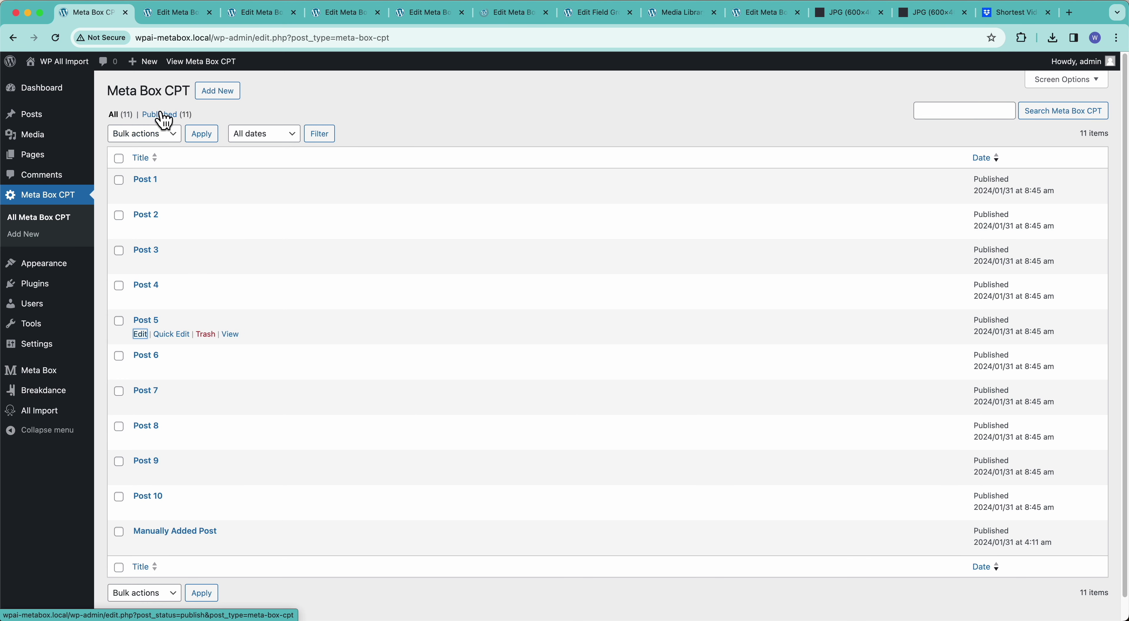
Look at Post 1's editor, then open Media > Library in a new tab beside it.
click(163, 13)
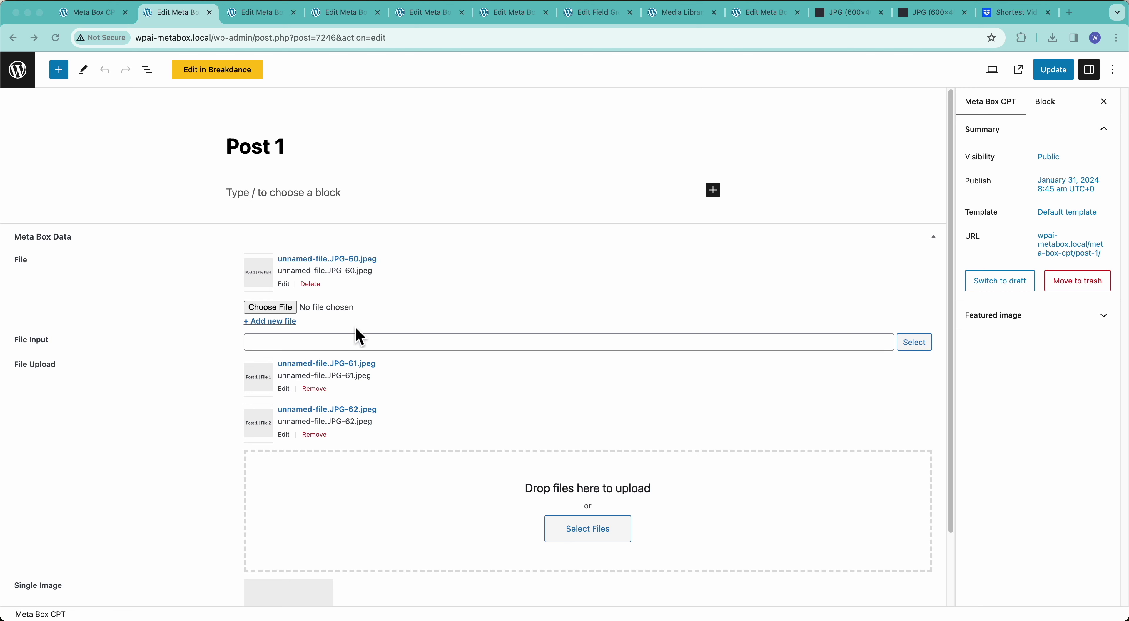
click(94, 17)
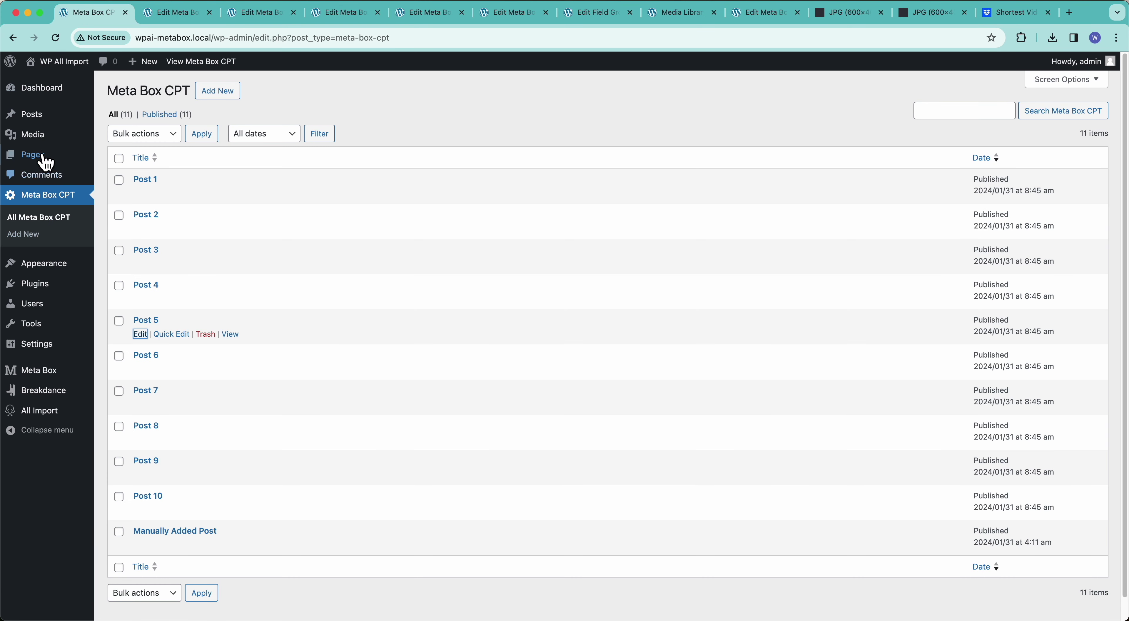
mouse_move(42, 137)
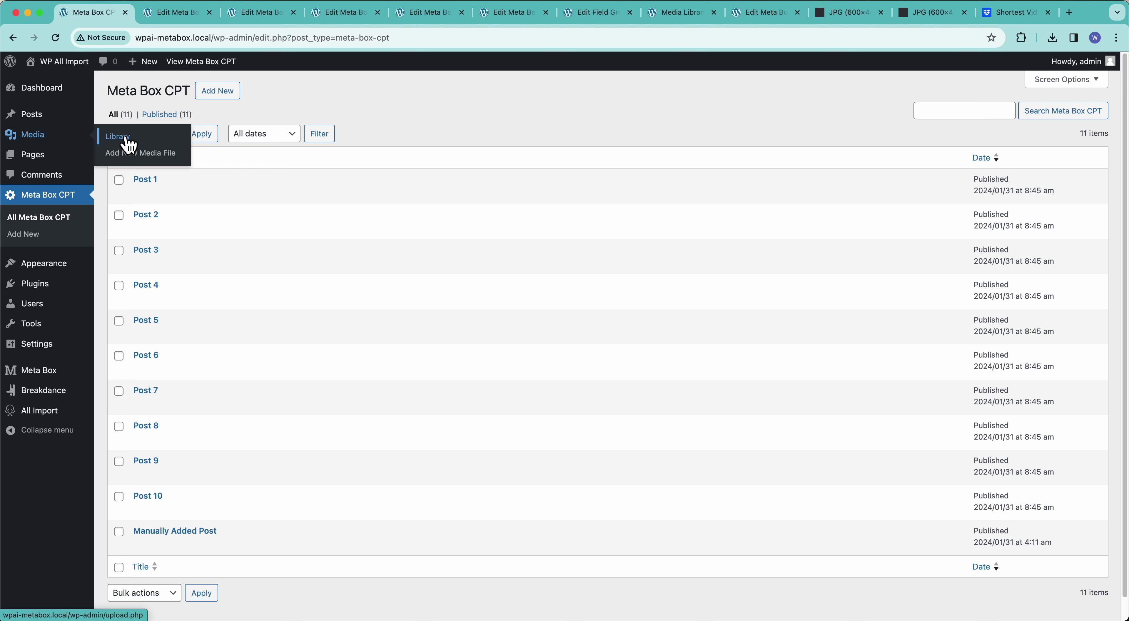
super+click(139, 141)
drag(543, 24, 169, 22)
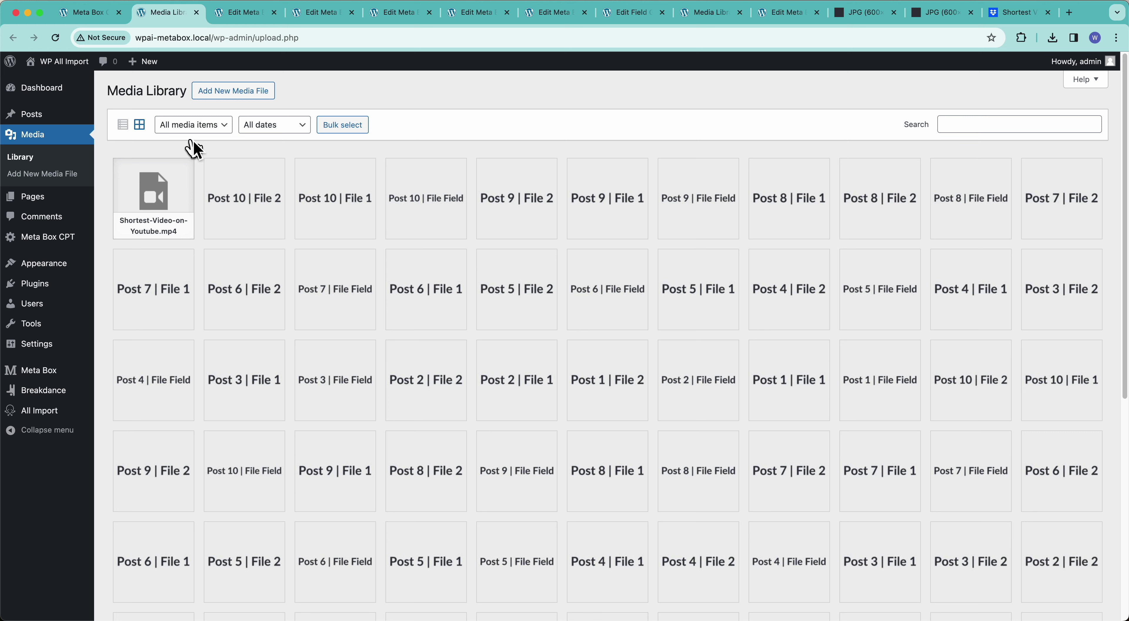
Review Post 1's imported fields, then open Manage Imports in a new tab showing upload_fields.csv.
click(262, 19)
scroll(206, 335, down, 1)
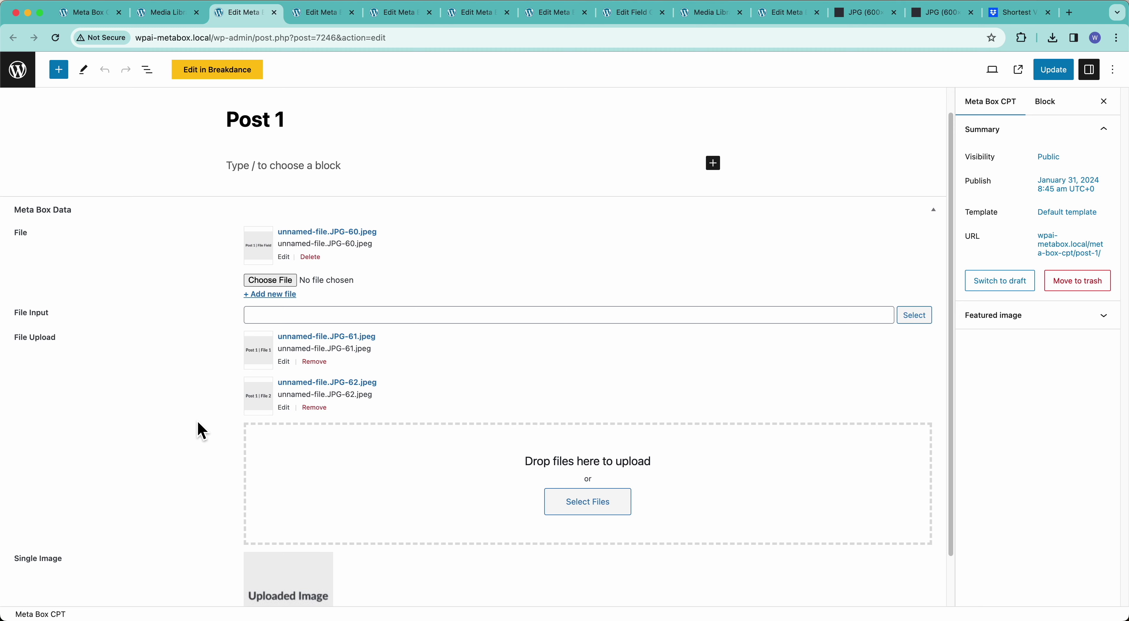
scroll(199, 432, down, 2)
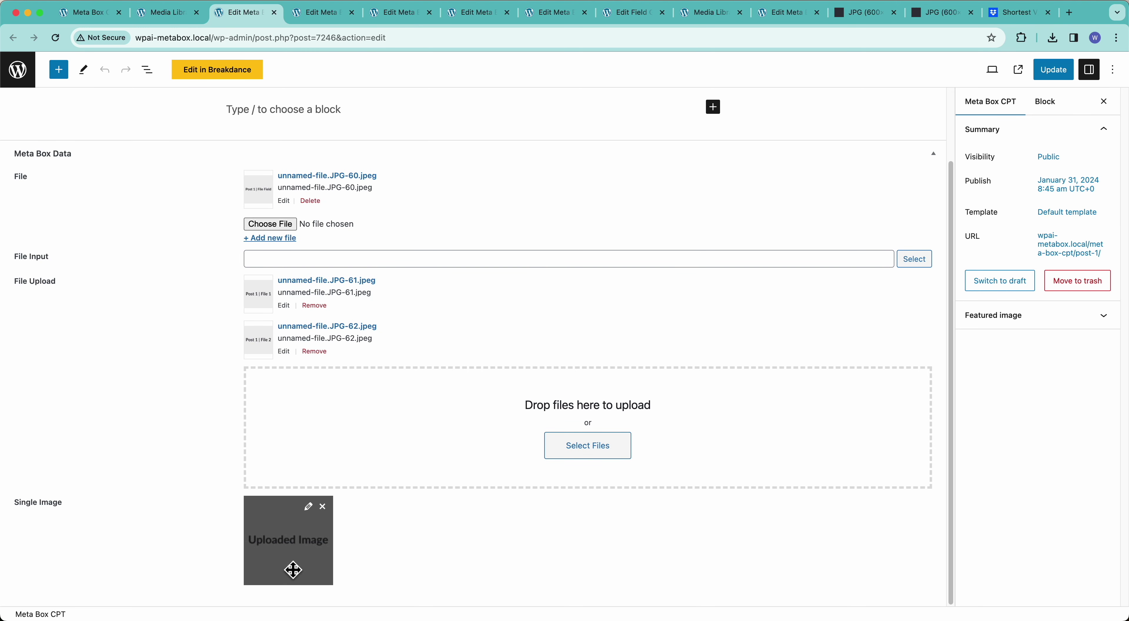
click(105, 18)
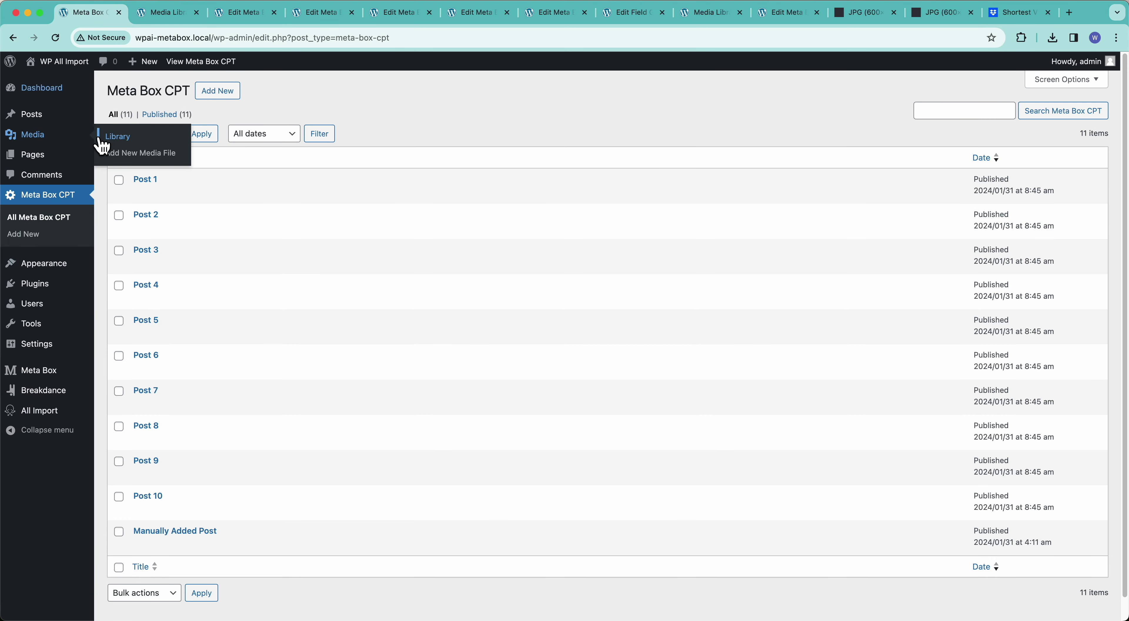
super+click(118, 436)
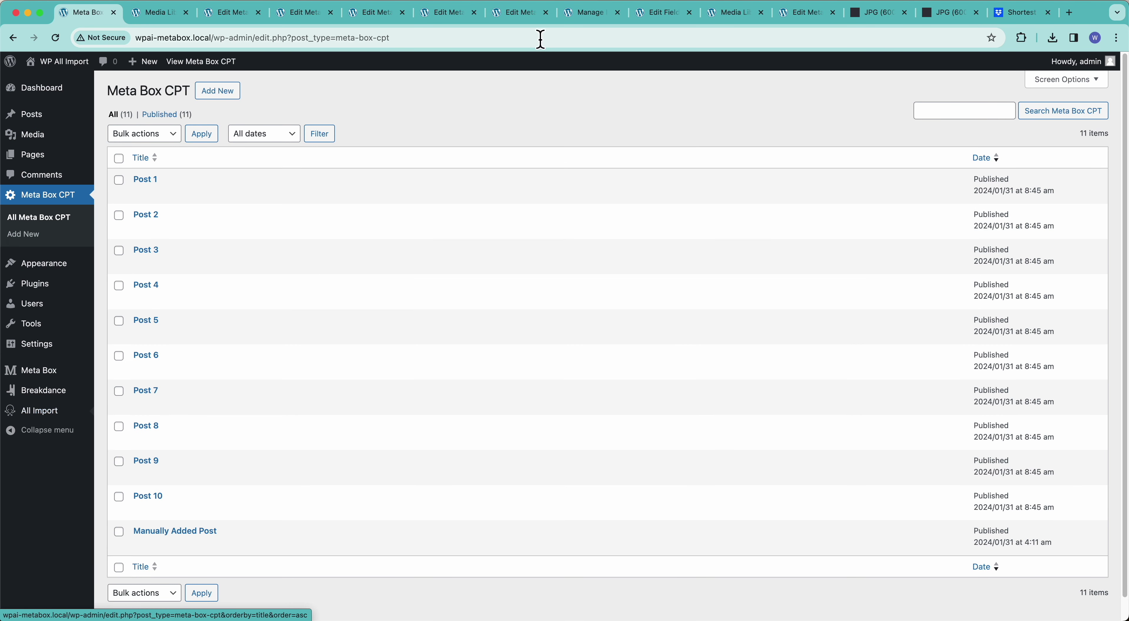
drag(585, 18, 168, 20)
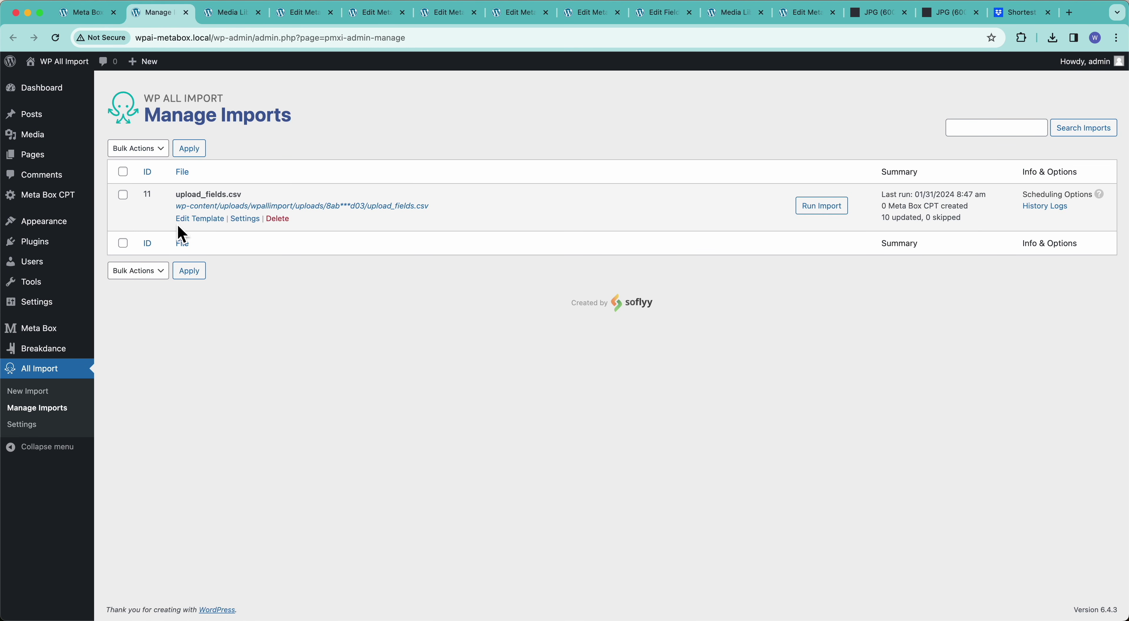
Review import 11's expanded Meta Box Add-On field mappings, then go back to the Meta Box CPT list.
click(203, 221)
scroll(209, 401, down, 6)
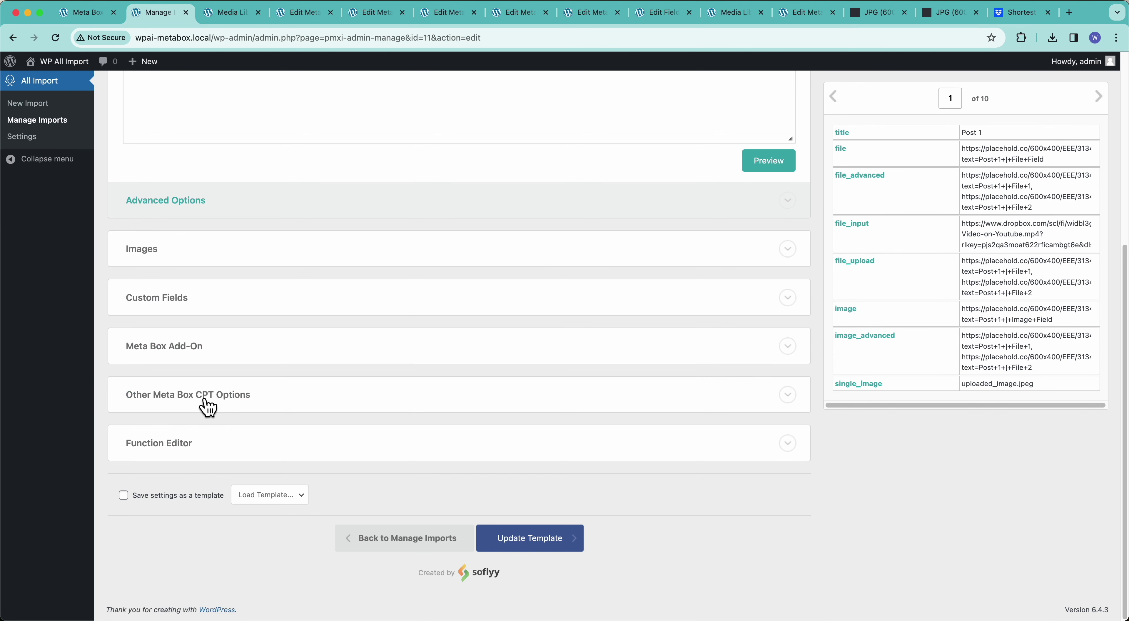
click(221, 349)
scroll(245, 405, down, 5)
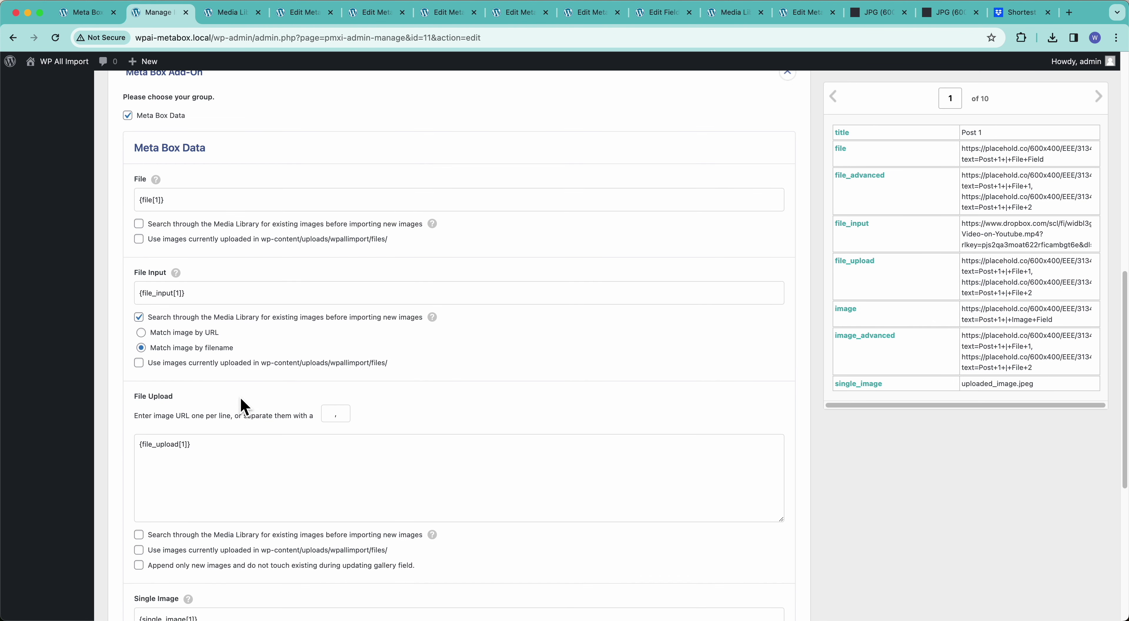
scroll(244, 407, down, 5)
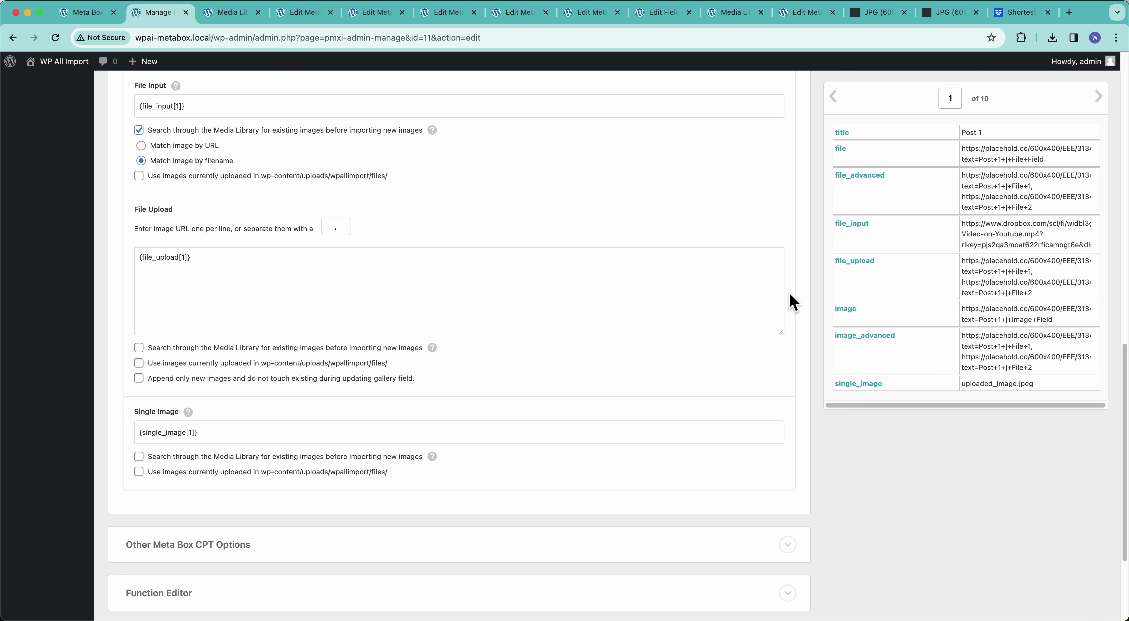
click(104, 16)
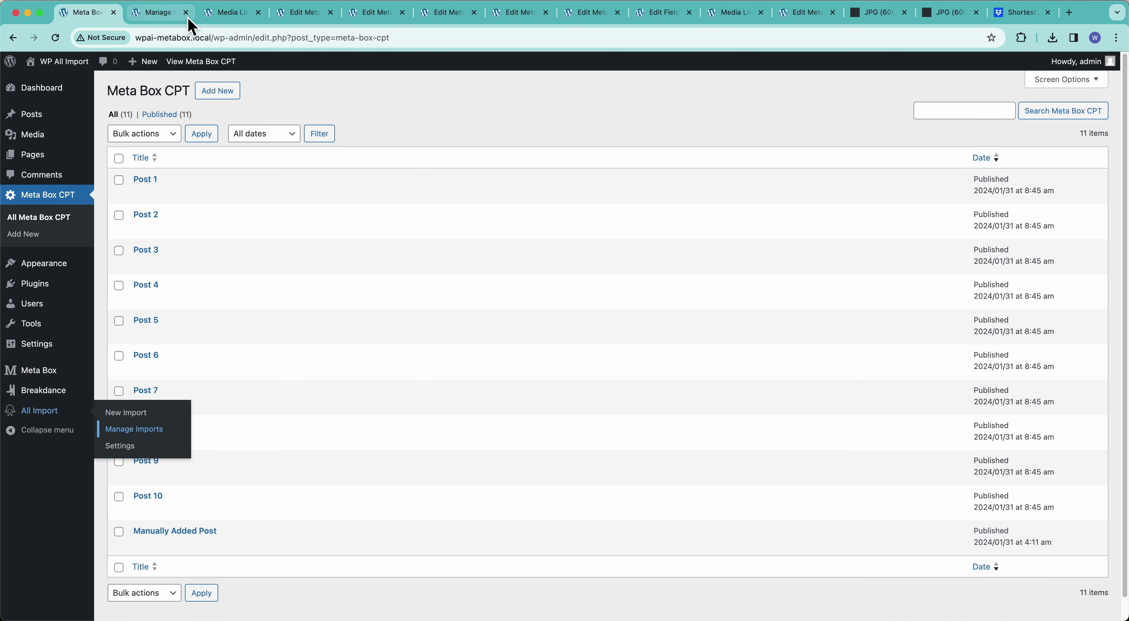
Check Post 1's editor, then load all 97 items in the Media Library.
click(233, 21)
click(296, 21)
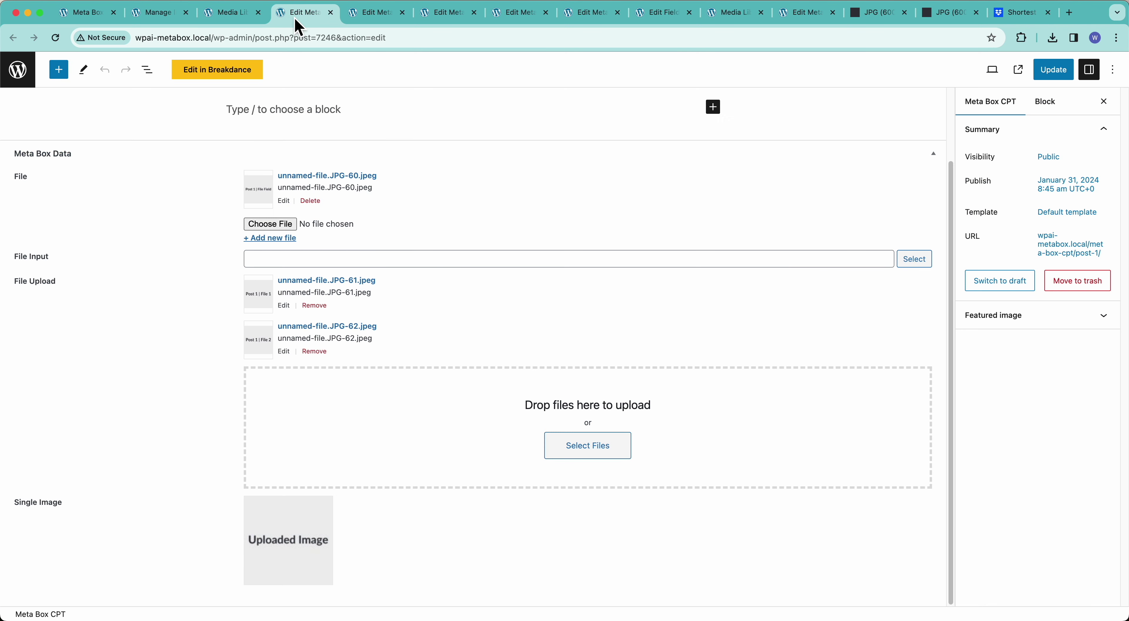
mouse_move(325, 534)
click(234, 13)
scroll(247, 467, down, 10)
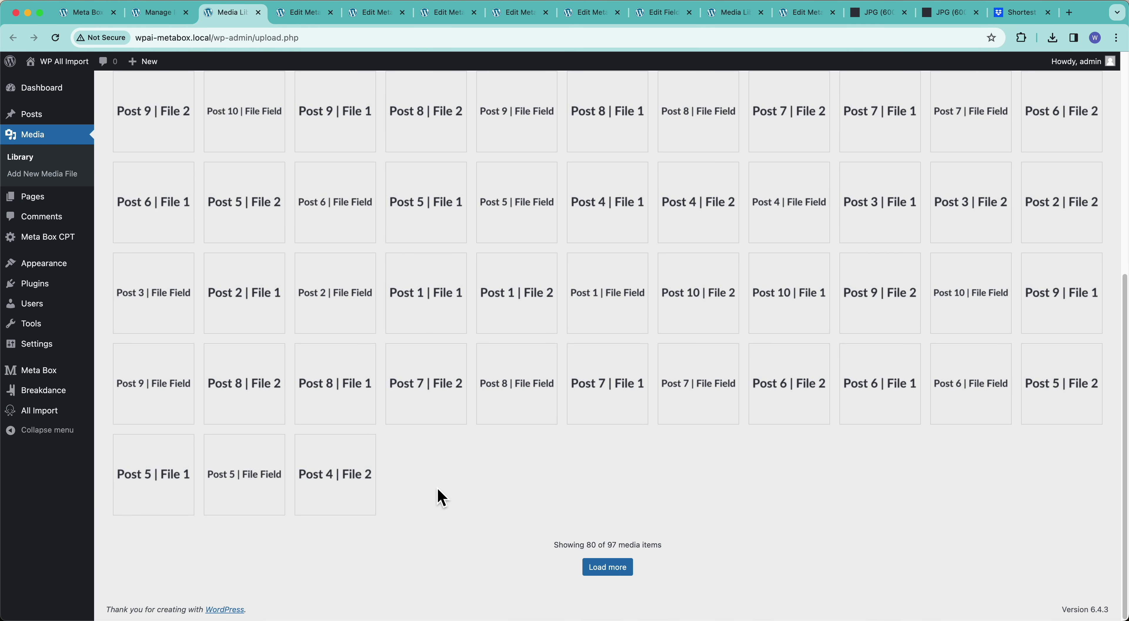
click(613, 567)
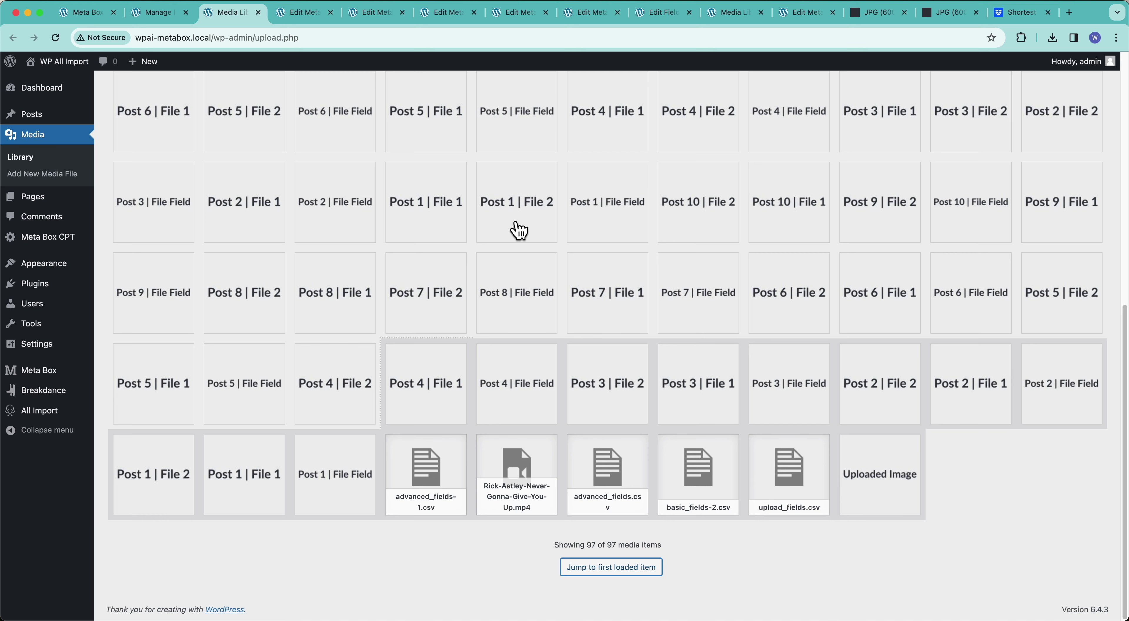
Review the imported file and upload fields in Posts 1, 2 and 3's editors.
click(162, 17)
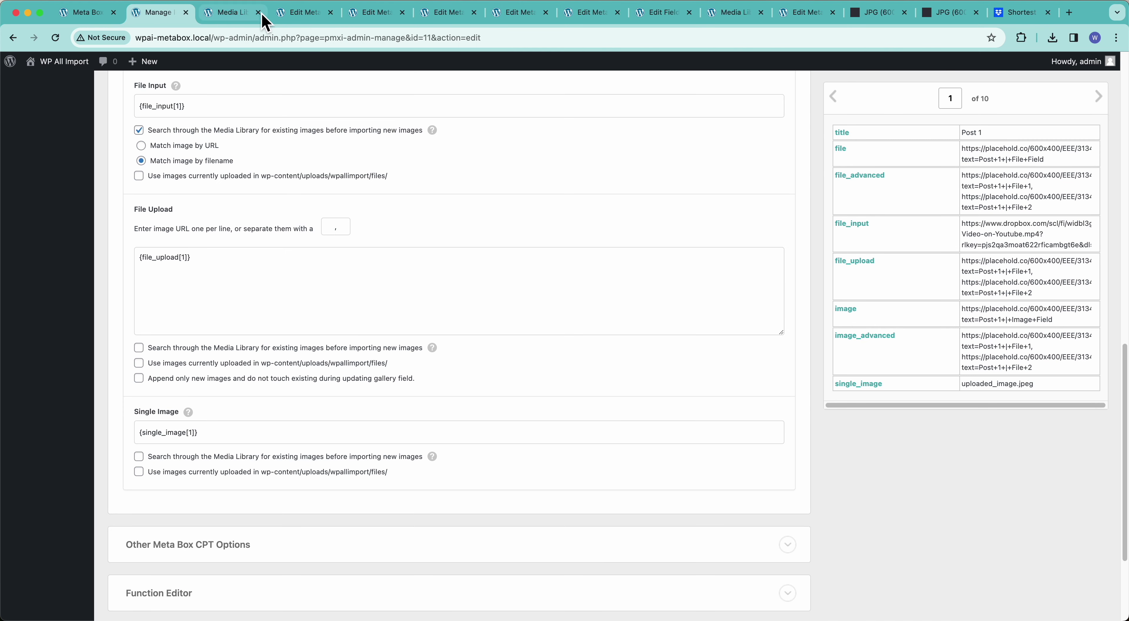
click(298, 14)
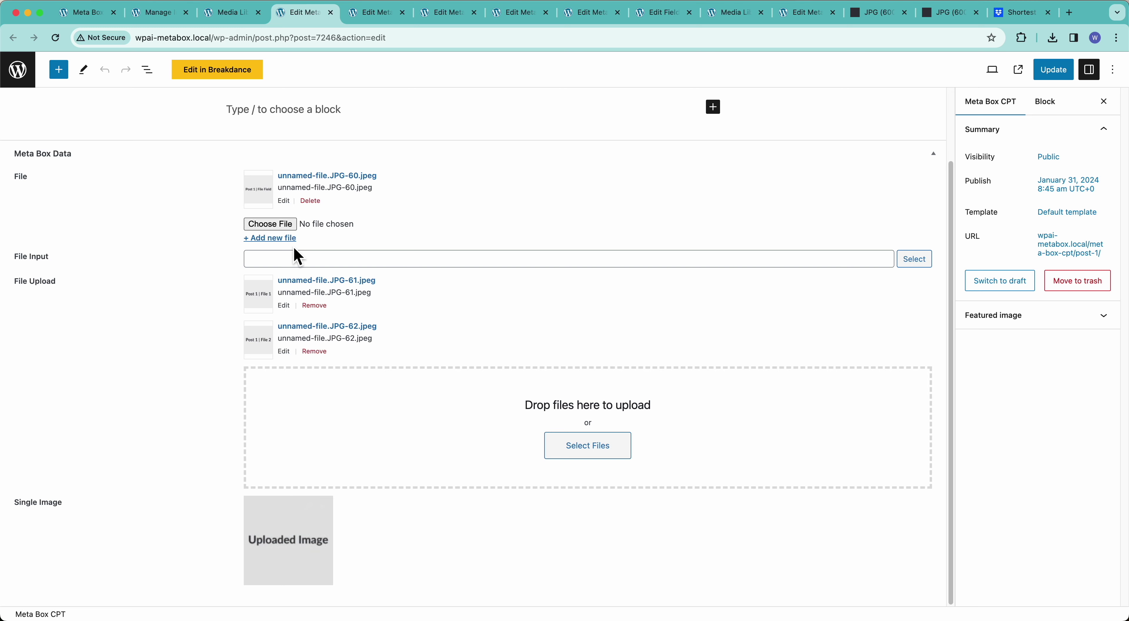
scroll(277, 381, up, 2)
click(373, 28)
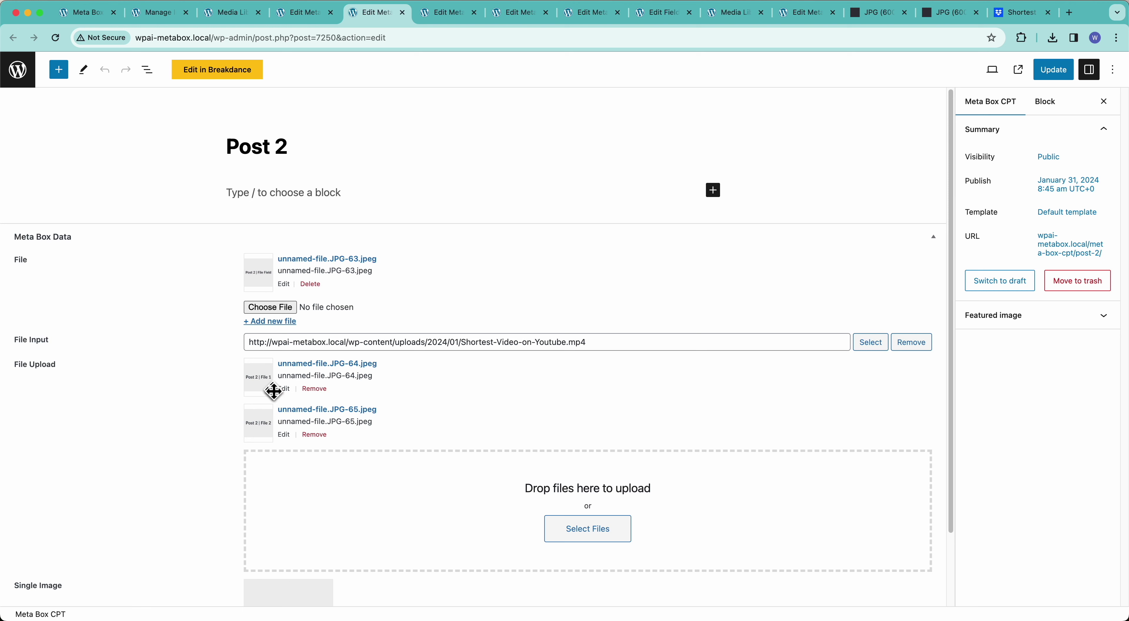
scroll(189, 425, down, 2)
scroll(188, 425, down, 1)
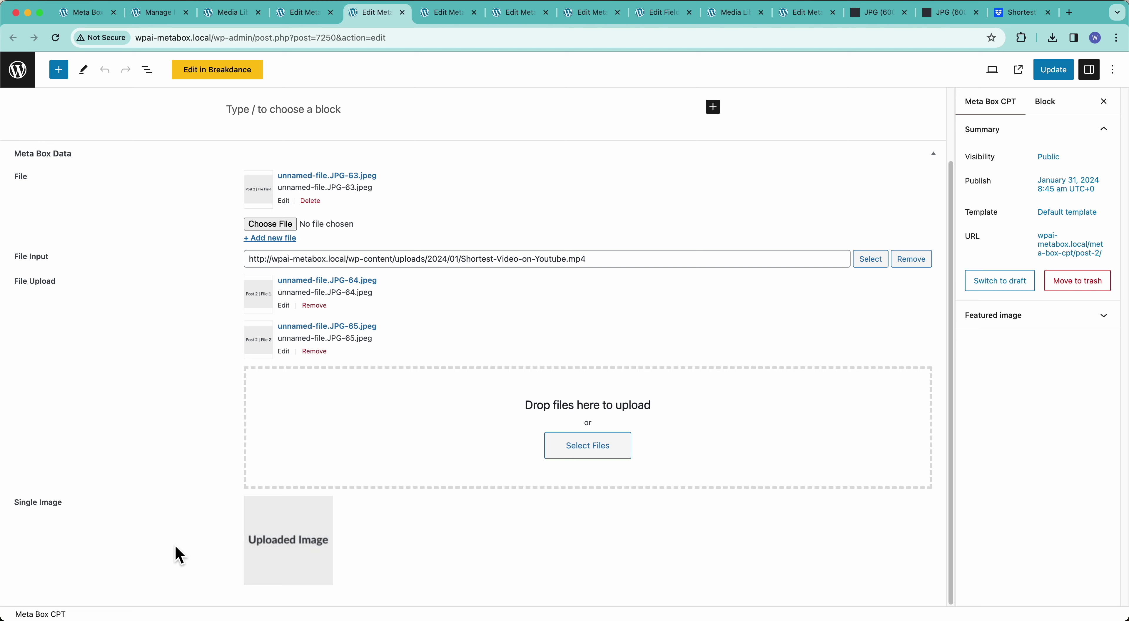
scroll(178, 552, up, 3)
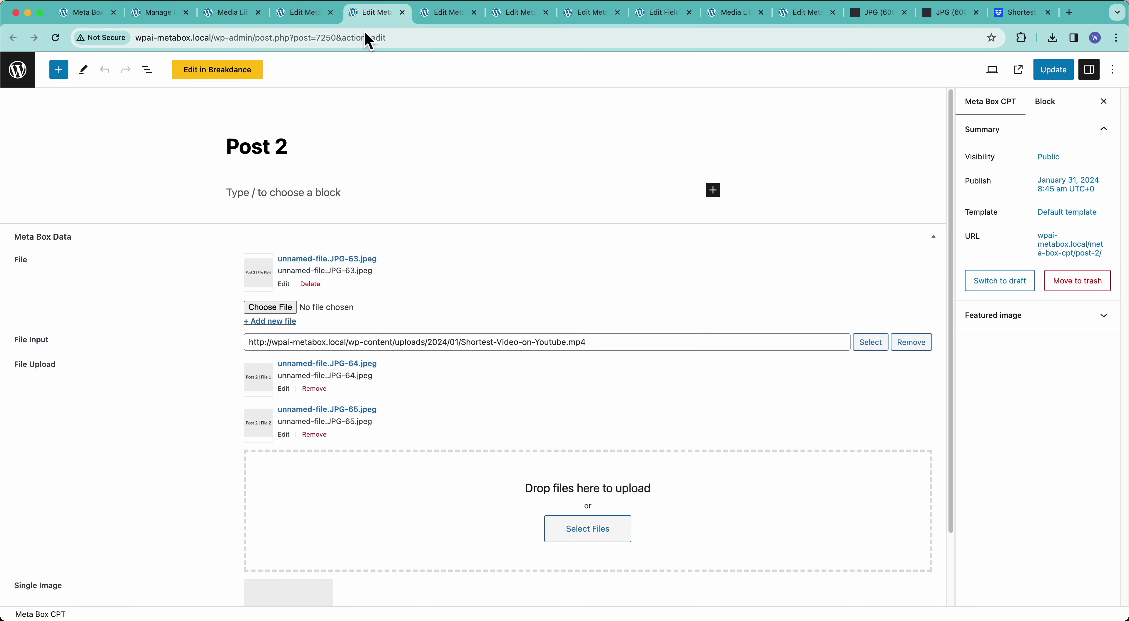
click(441, 27)
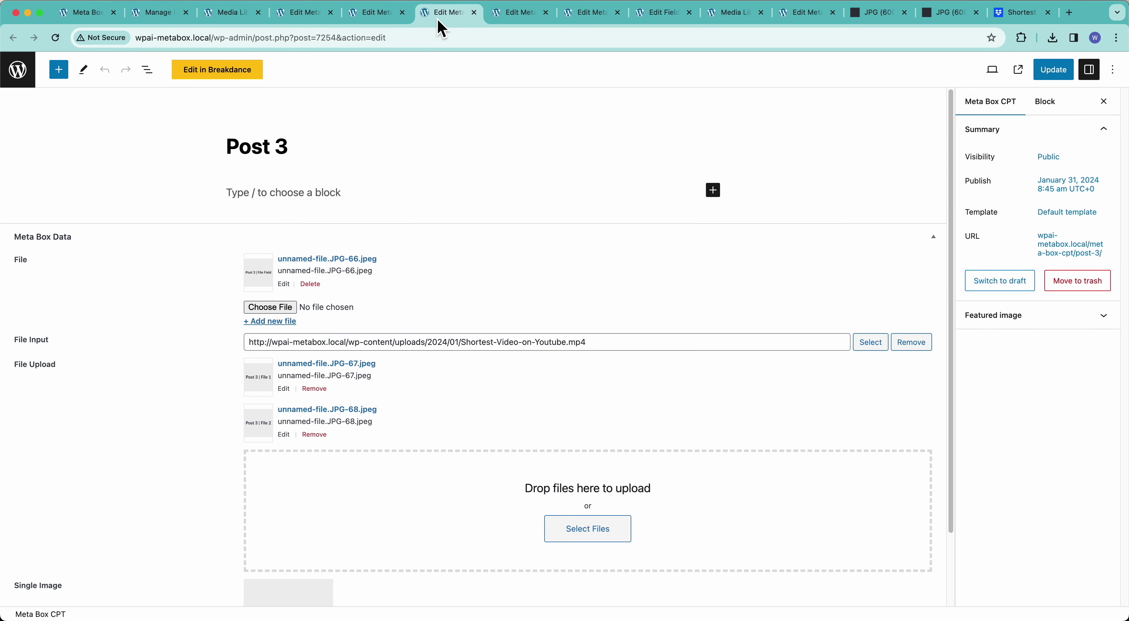
click(324, 25)
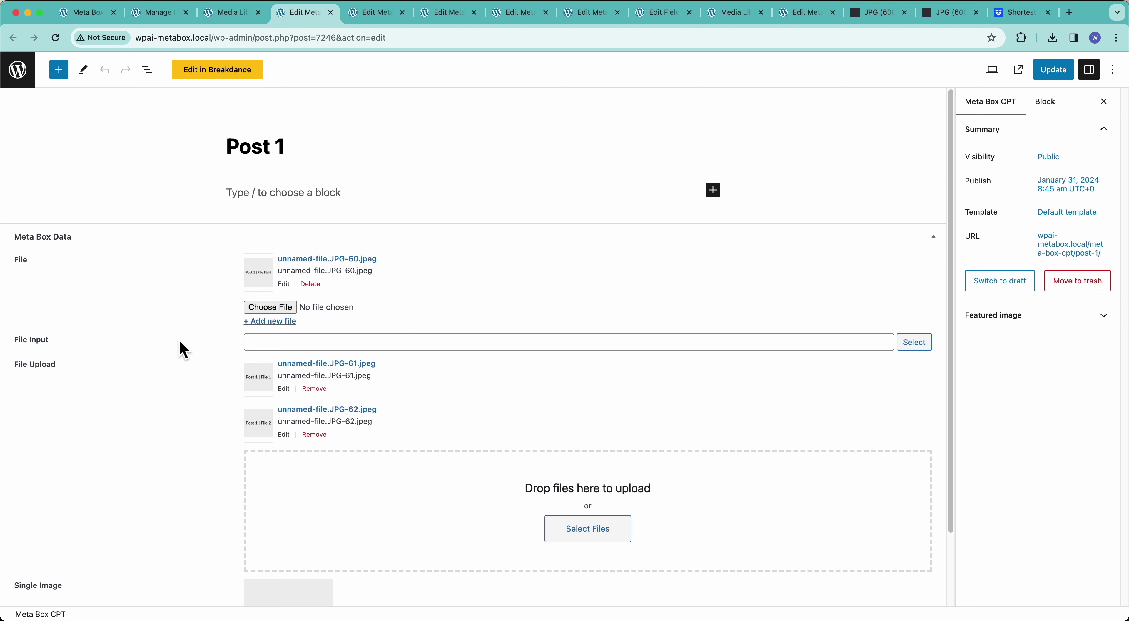